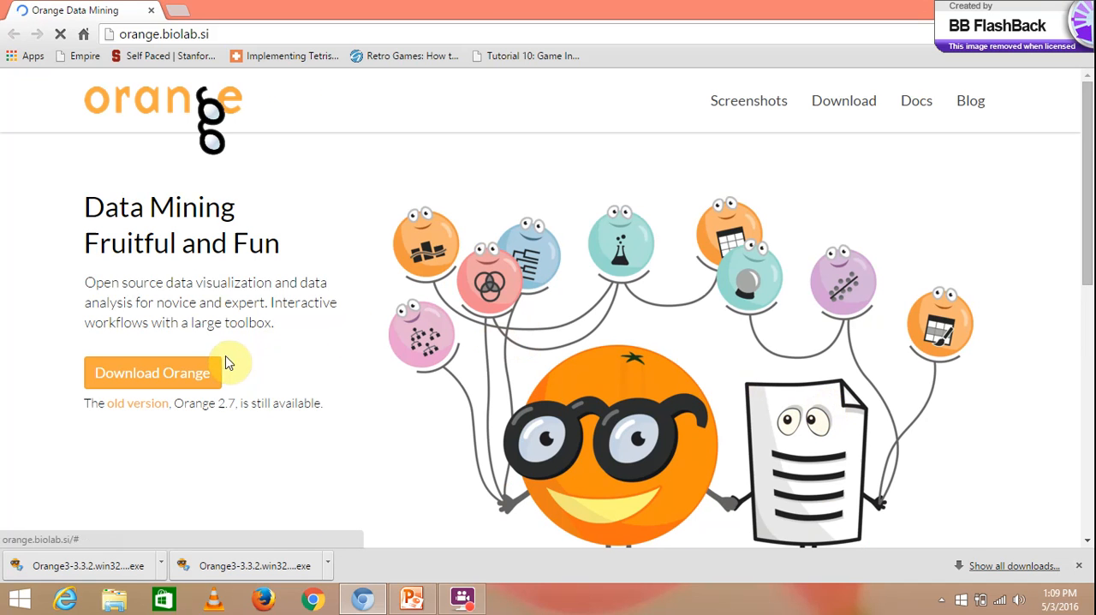
- Download the Windows build of Orange from the orange.biolab.si download page
click(193, 371)
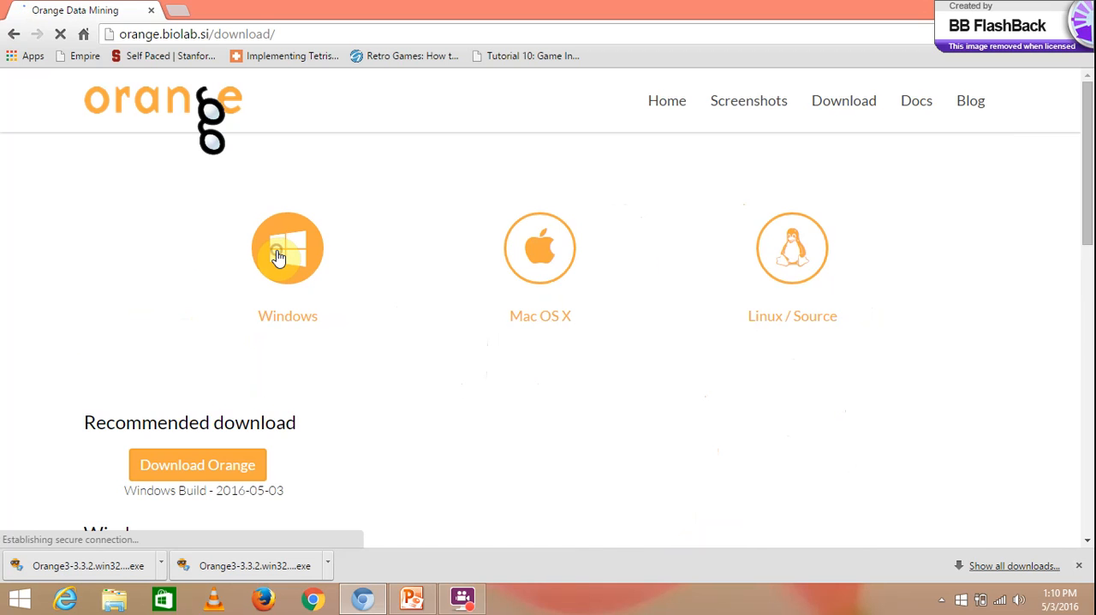
click(276, 257)
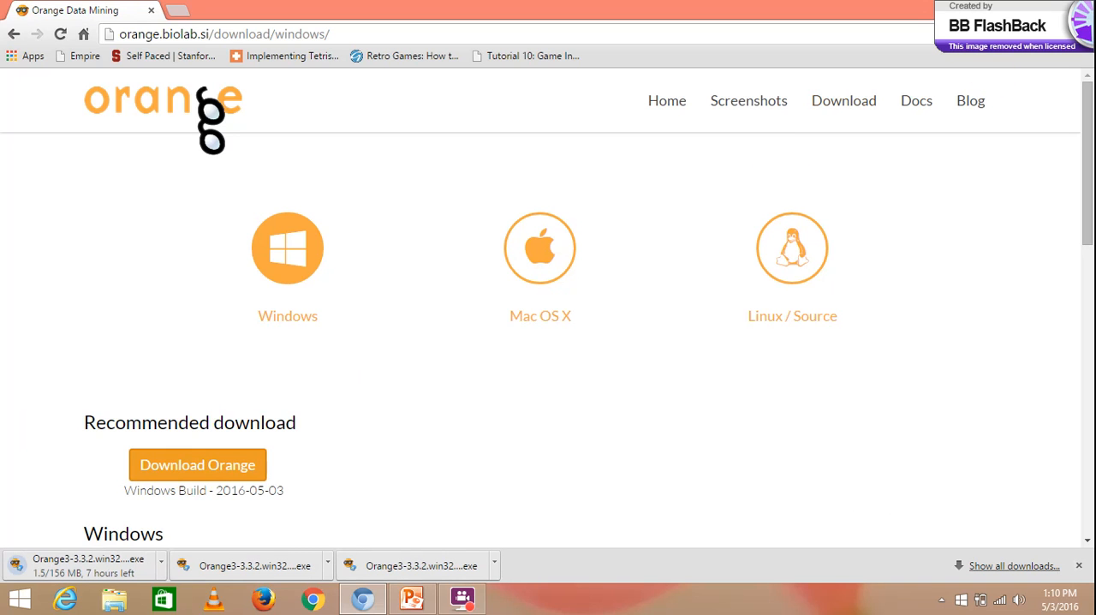
- Show the desktop and run the Orange3-3.3.2 installer file there as administrator
key(alt+Tab)
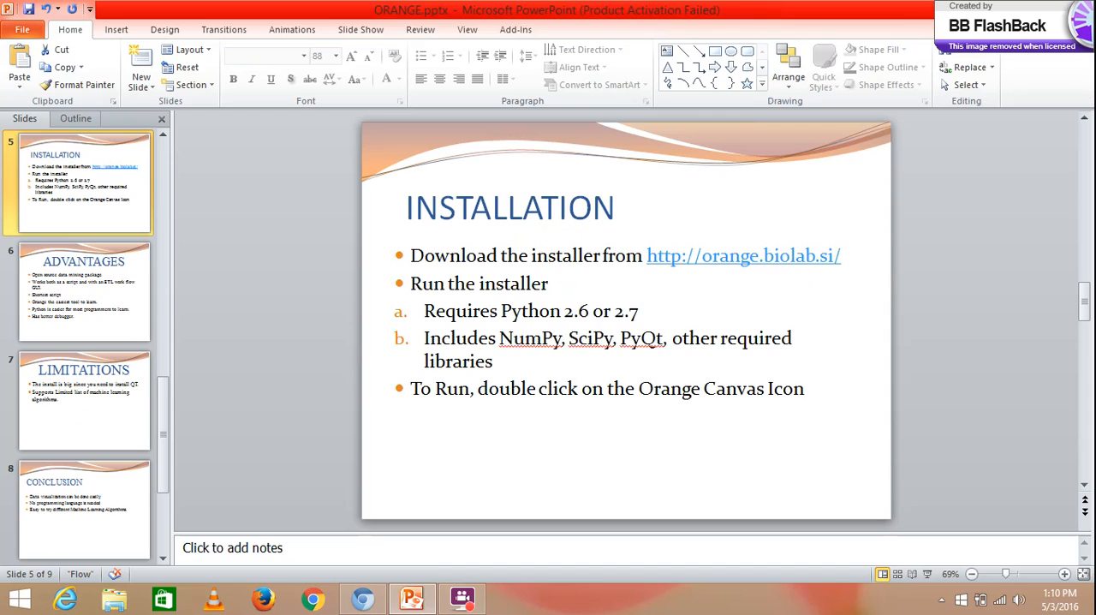
key(super+d)
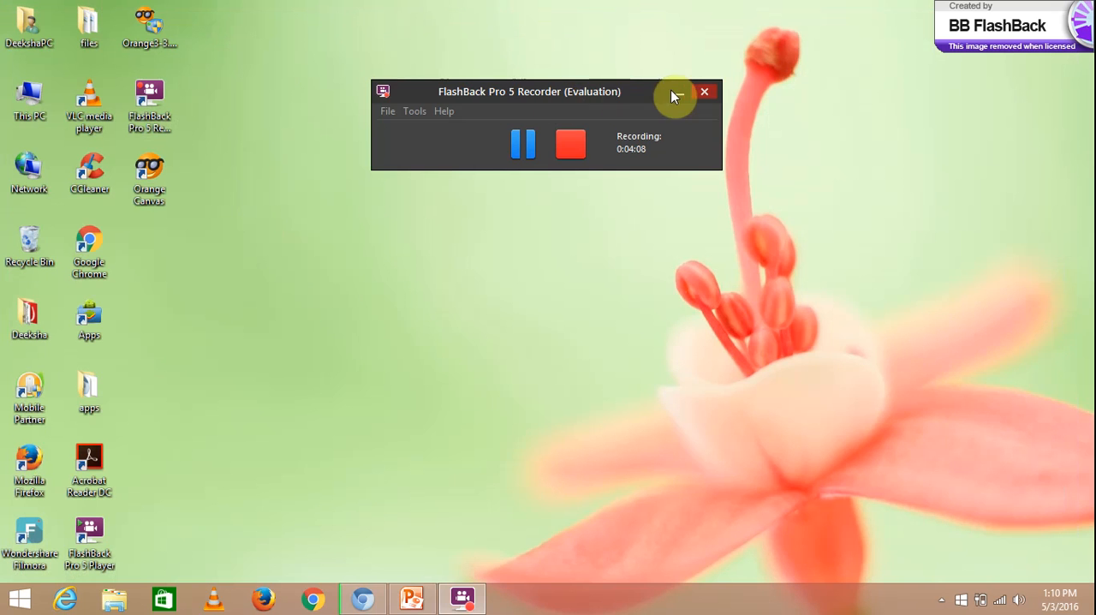
click(674, 93)
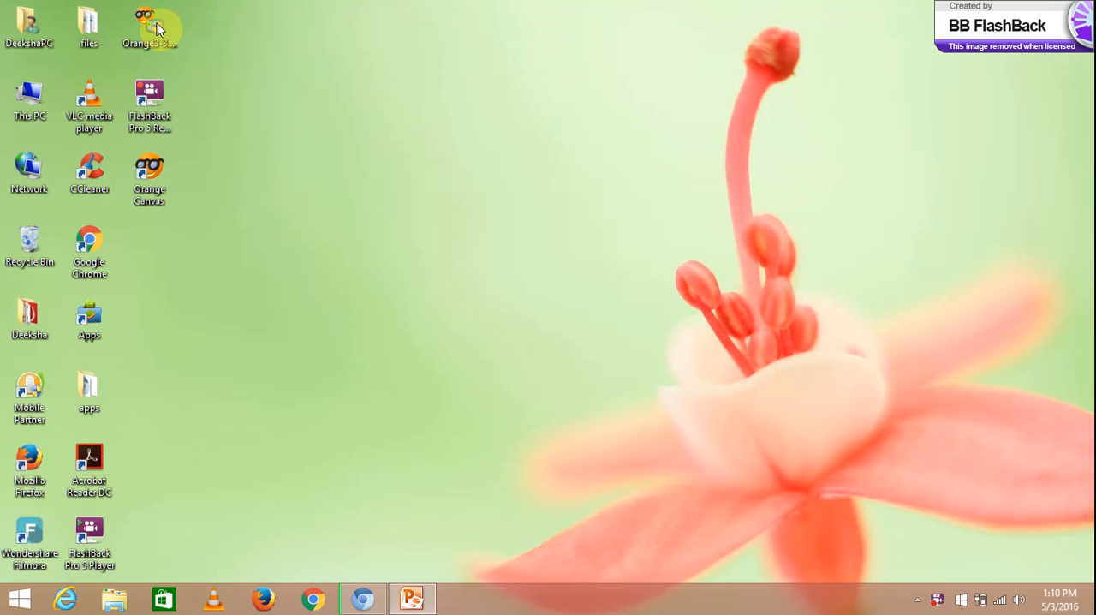
double_click(131, 34)
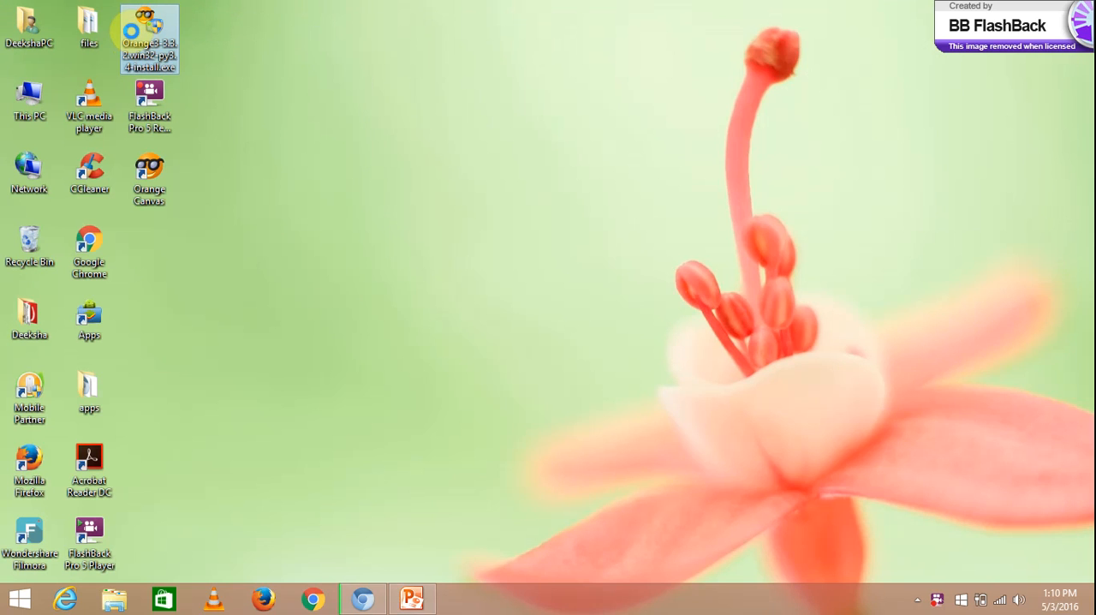
right_click(133, 36)
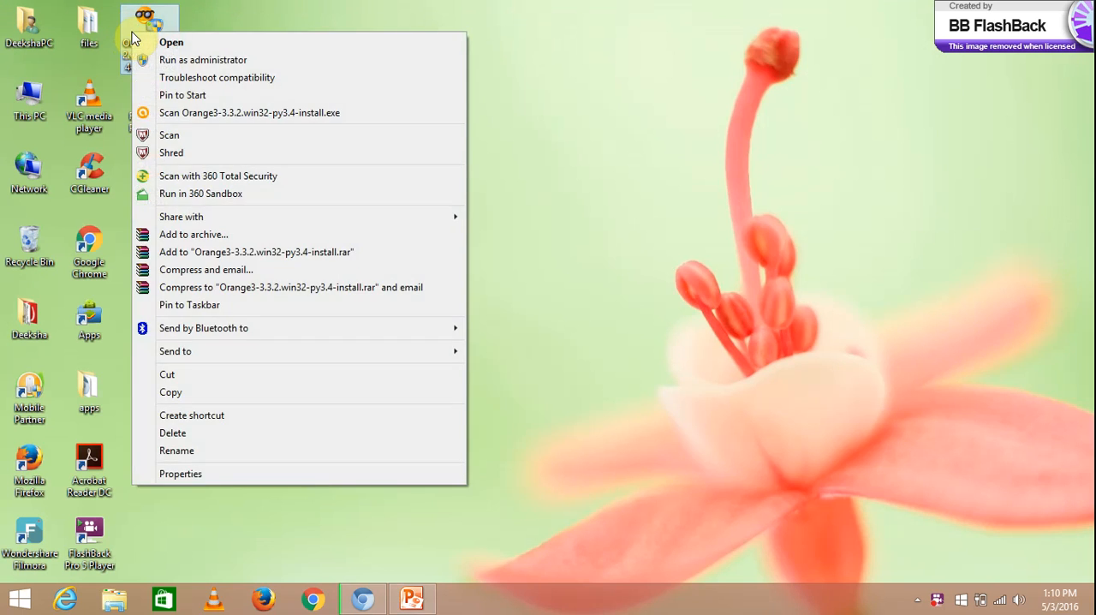
click(148, 60)
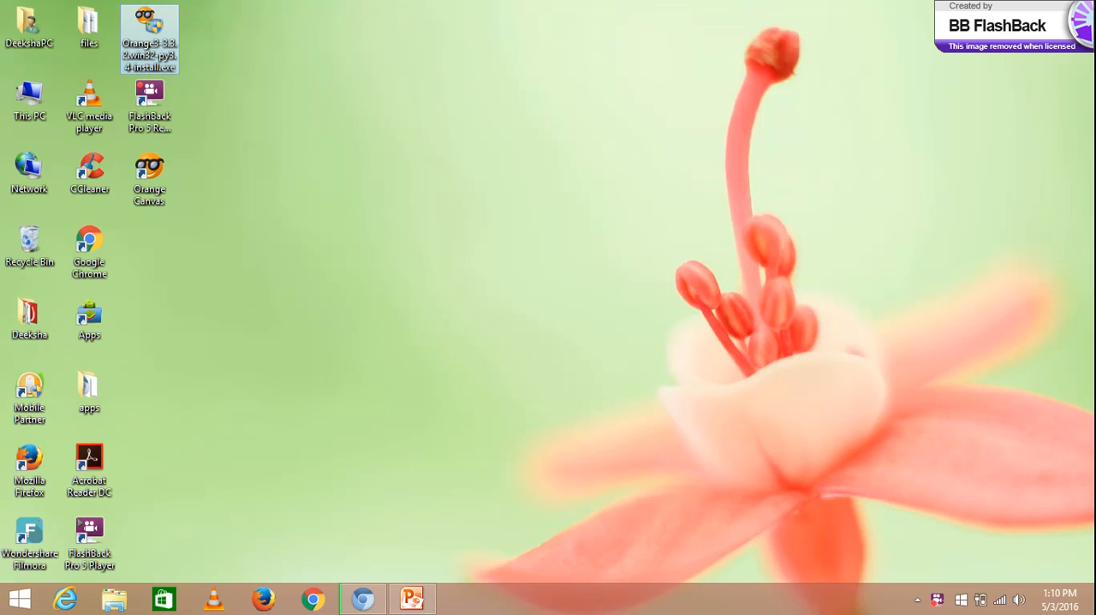
- Go through the Orange3 setup to install the program, and close the finished installer
click(613, 334)
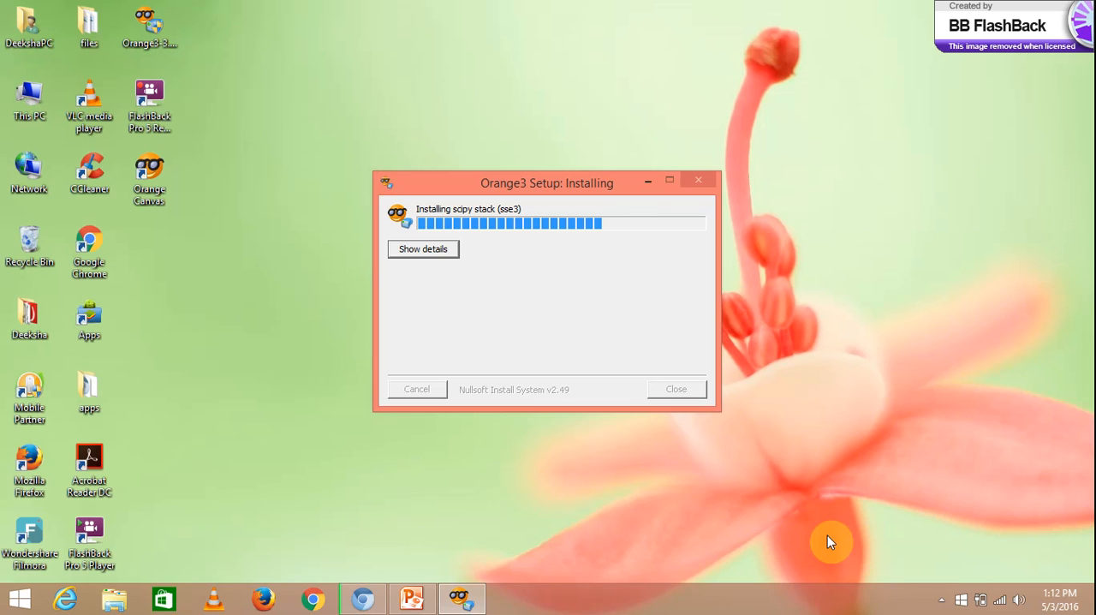
click(727, 447)
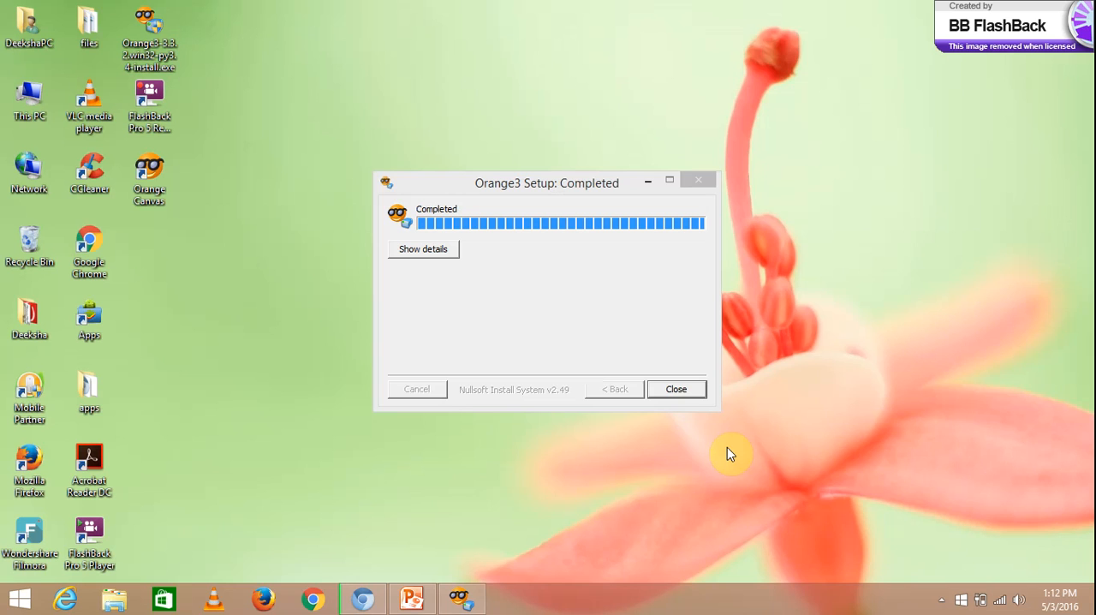
click(686, 392)
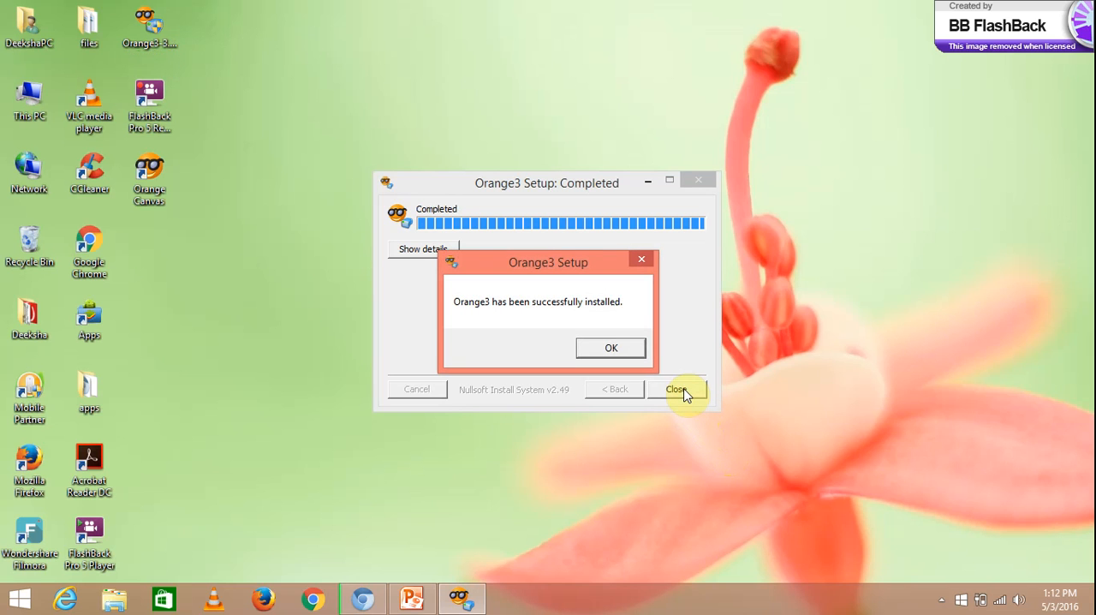
click(627, 347)
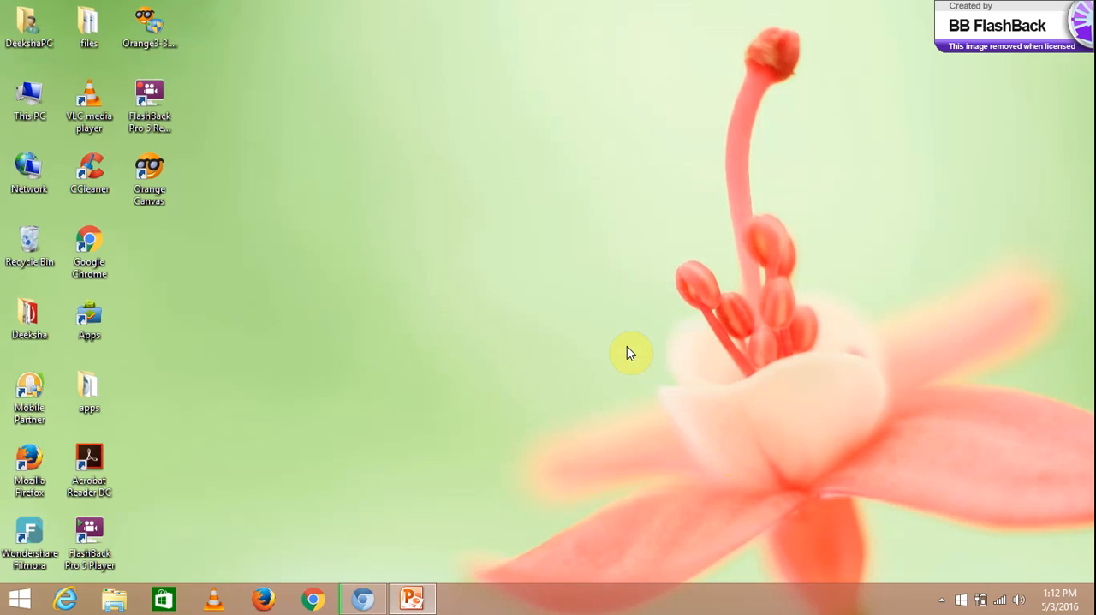
- Launch Orange Canvas from the desktop and dismiss the welcome dialog to reach the empty workflow
double_click(147, 192)
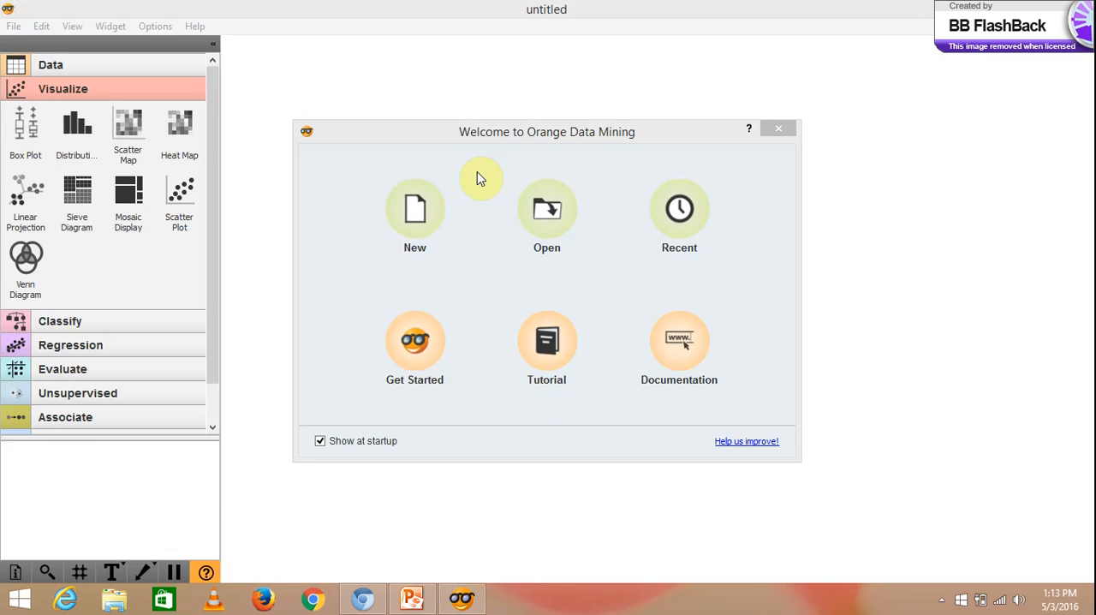
click(480, 132)
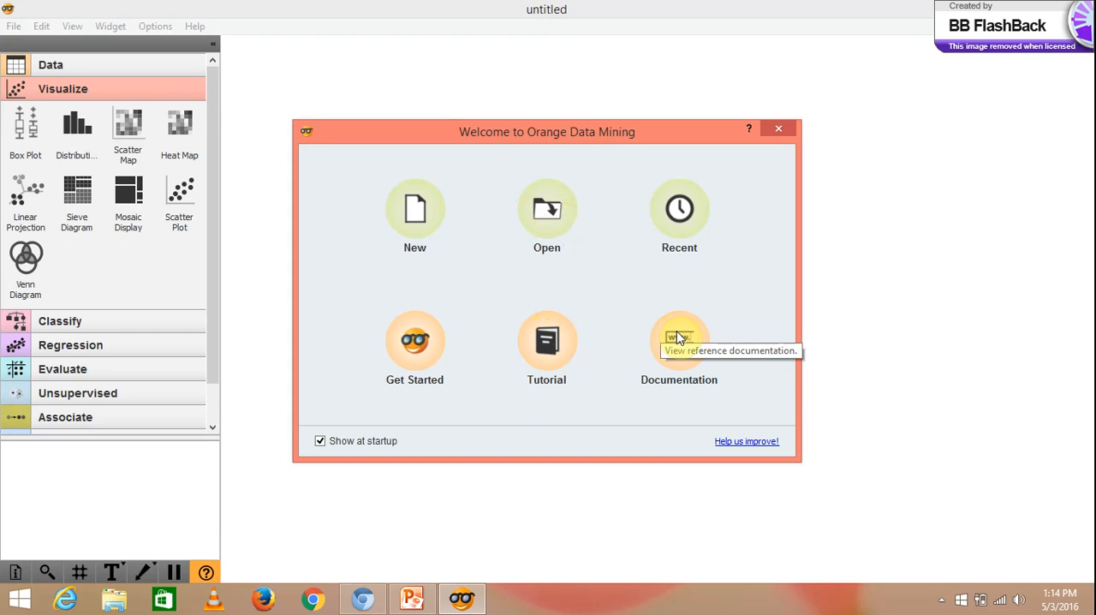
click(777, 133)
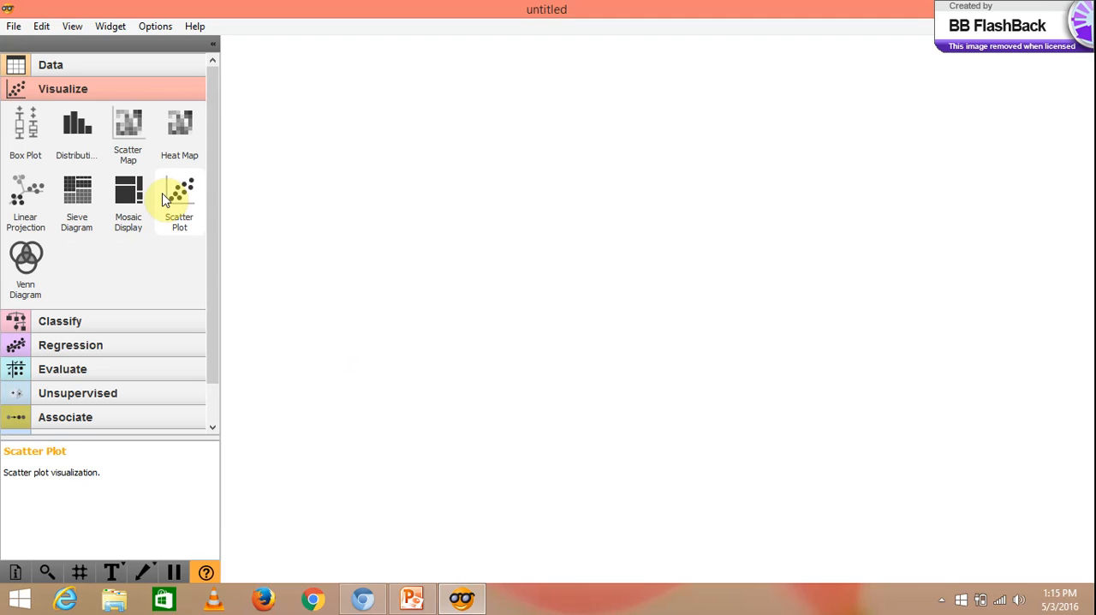
- Add a Data Table widget from the Data category to the canvas and remove it again
click(116, 68)
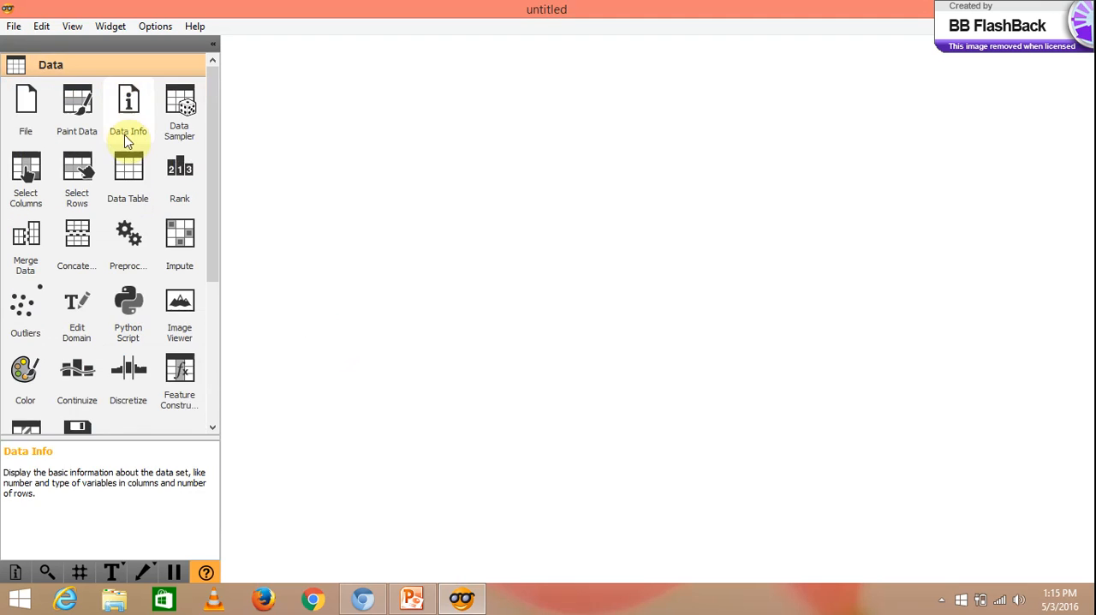
click(130, 162)
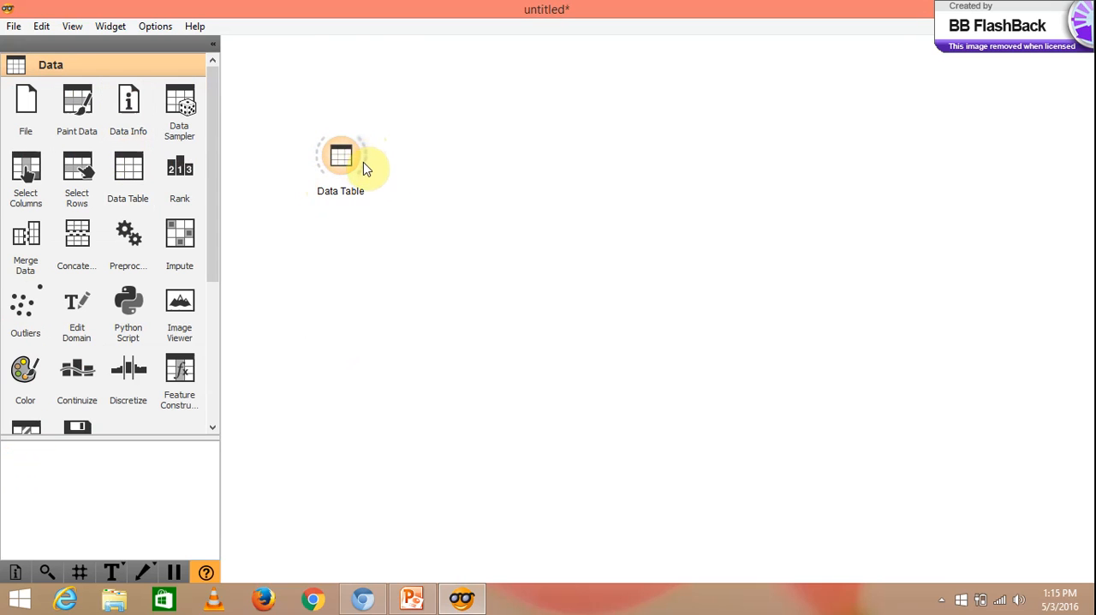
mouse_move(351, 160)
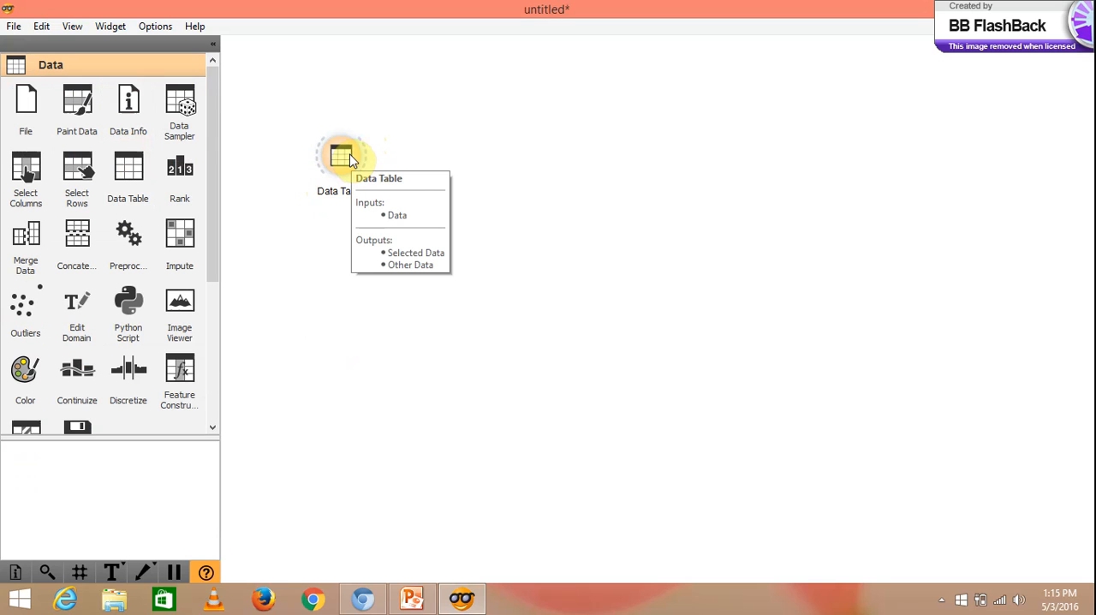
right_click(351, 160)
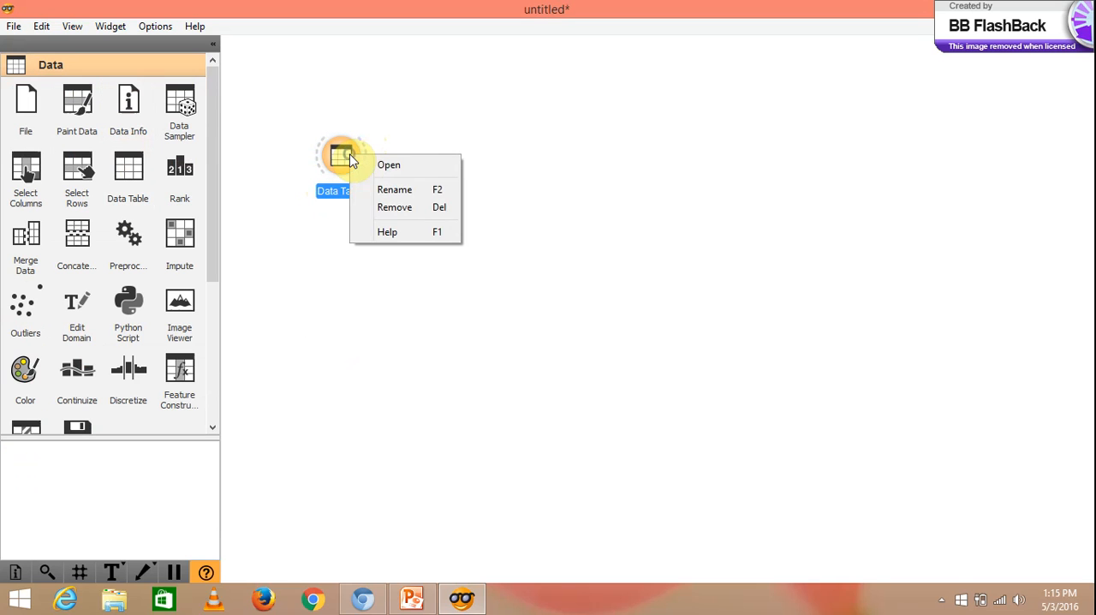
click(366, 208)
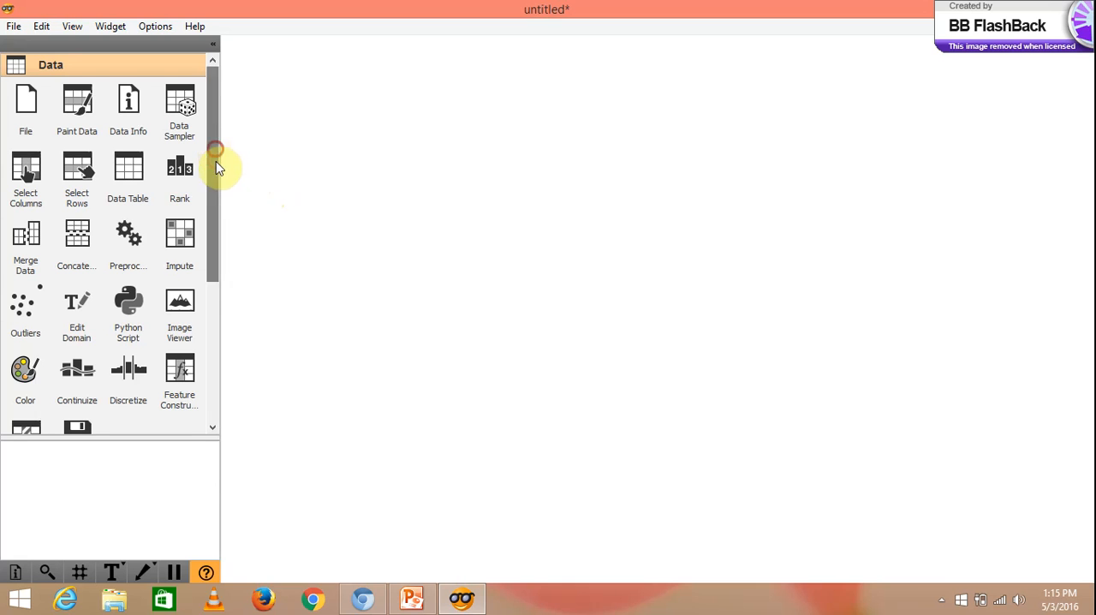
- Mark the Orange3-Network add-on for installation and close the add-ons dialog without applying the change
drag(215, 152, 225, 408)
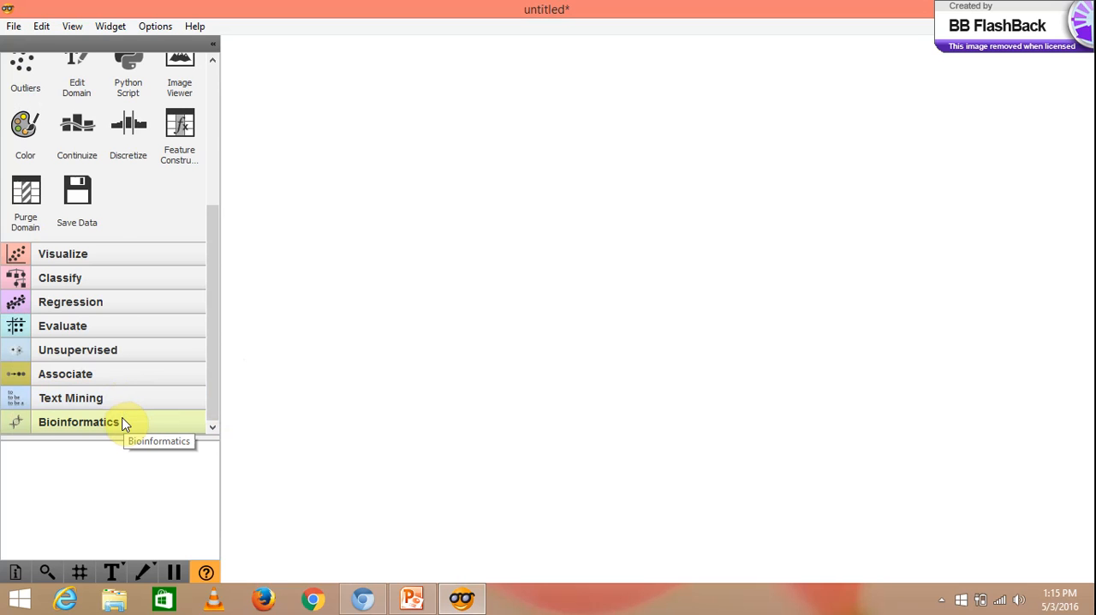
click(158, 26)
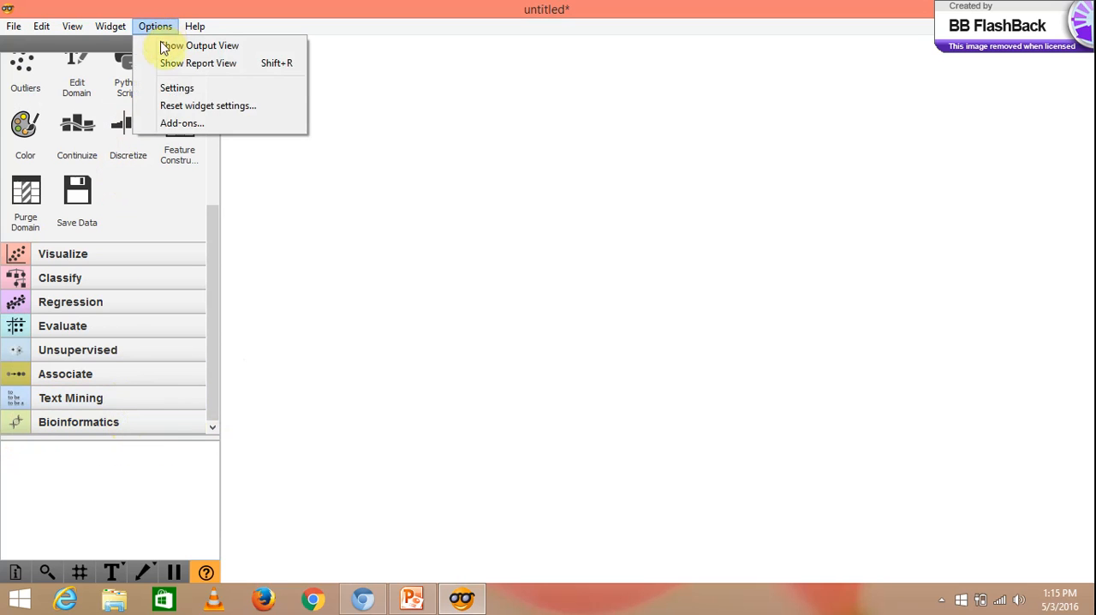
click(168, 124)
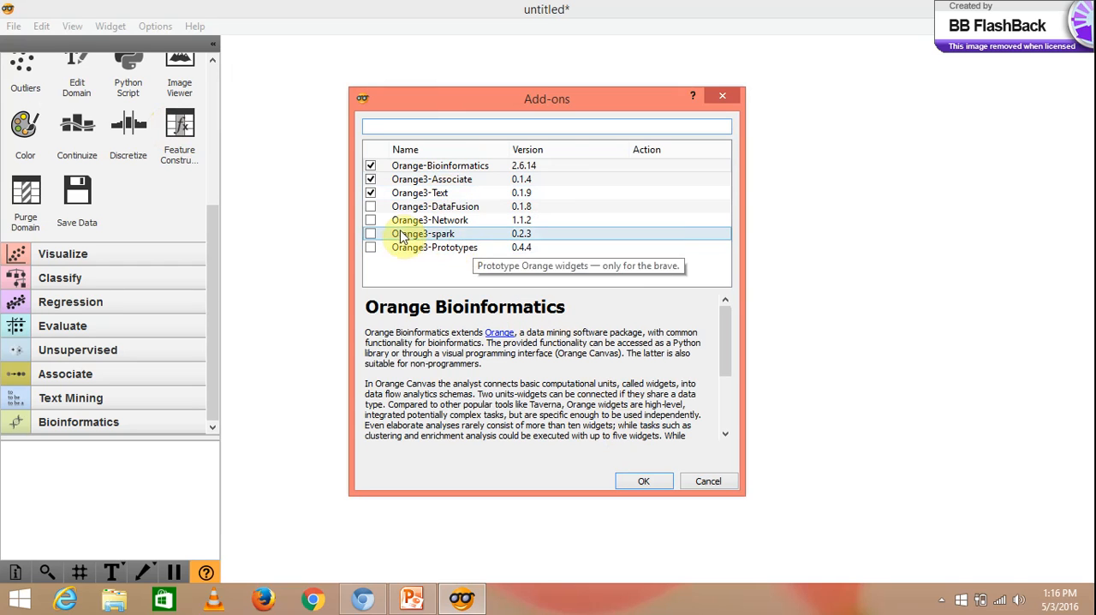
click(371, 223)
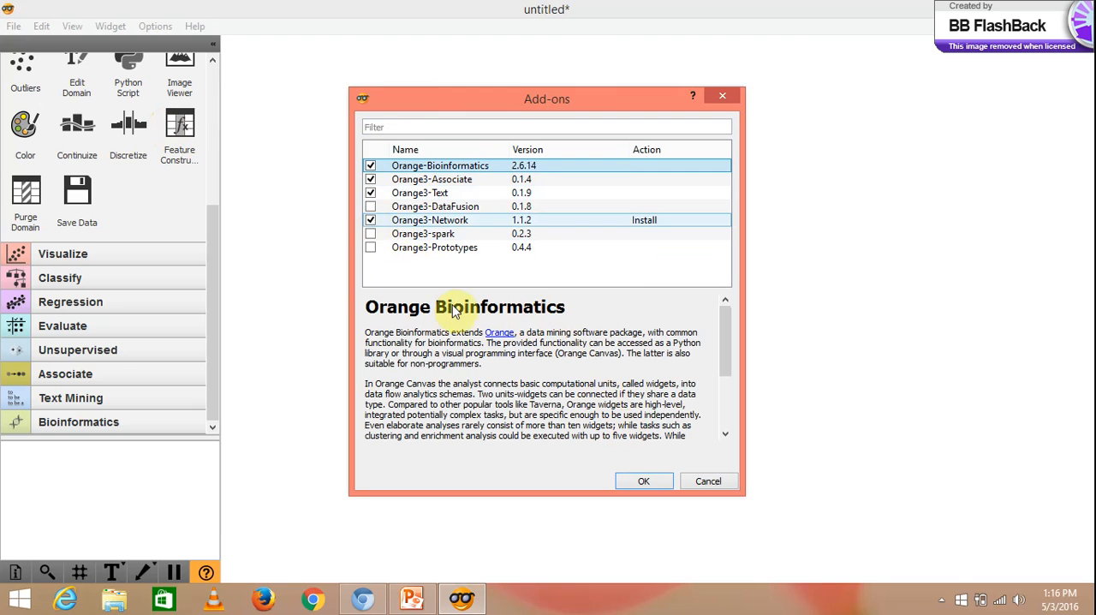
click(714, 95)
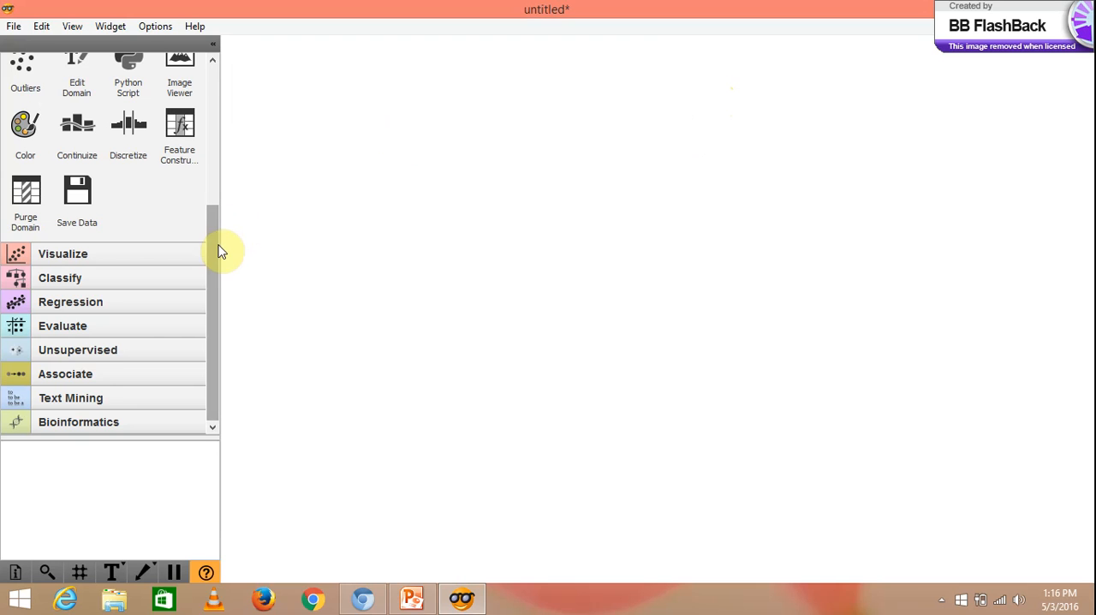
- Add a File widget and a Data Table widget to the canvas and link File to Data Table
drag(216, 250, 219, 86)
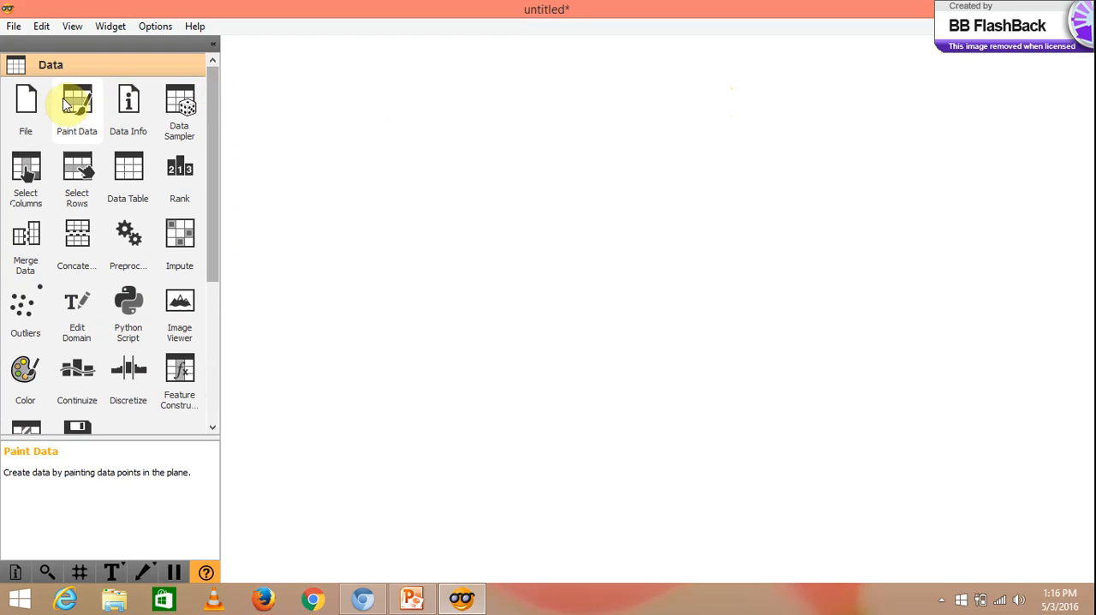
click(32, 116)
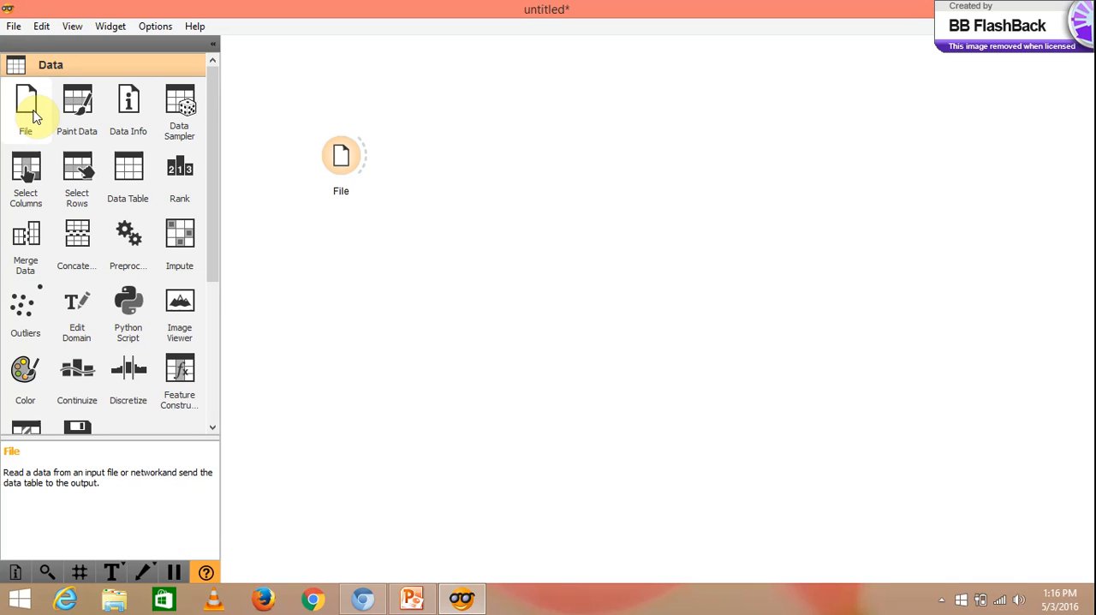
click(115, 173)
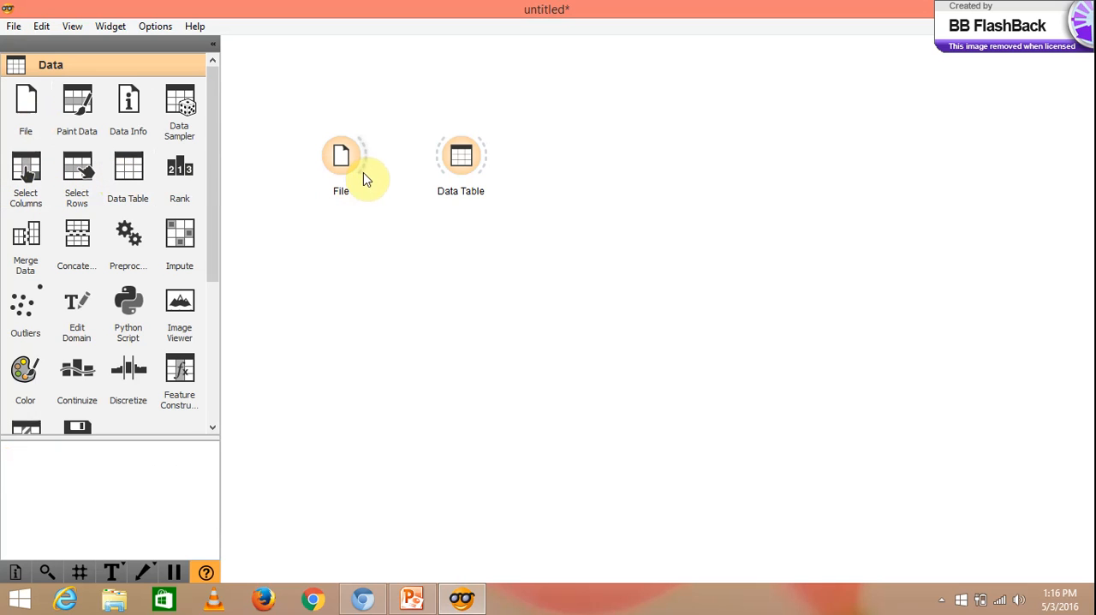
drag(363, 161, 442, 161)
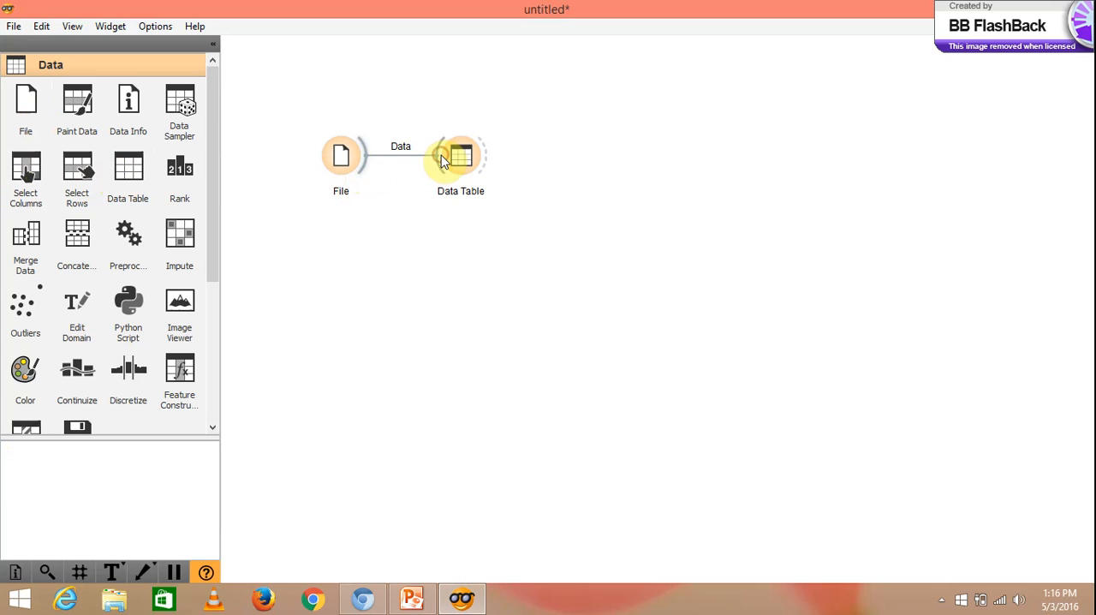
- Load iris.tab from the documentation data sets into the File widget and close its settings
click(356, 162)
double_click(356, 163)
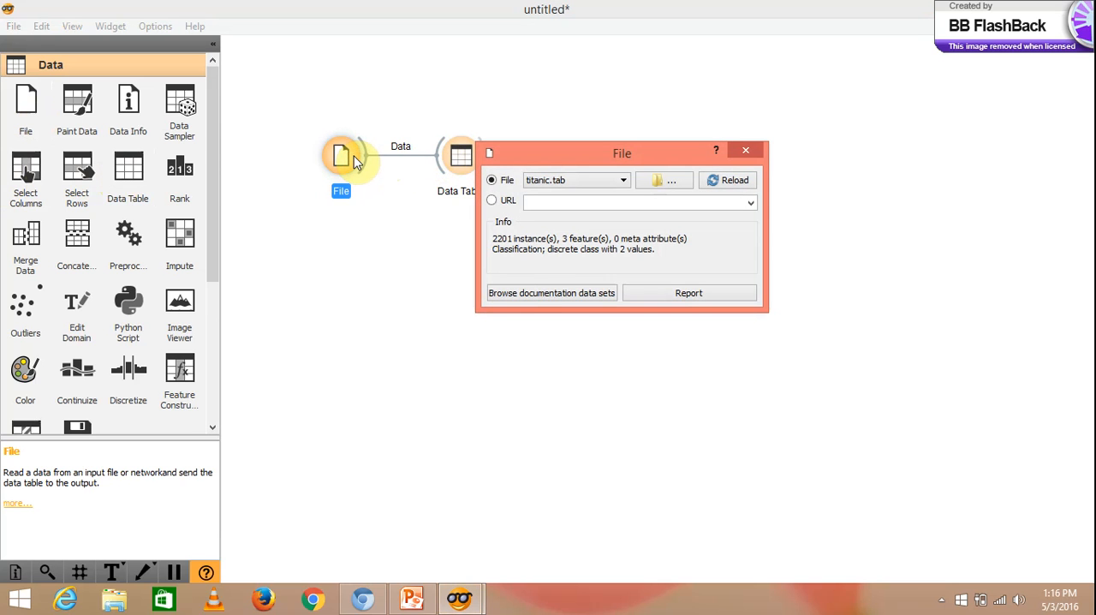
click(512, 293)
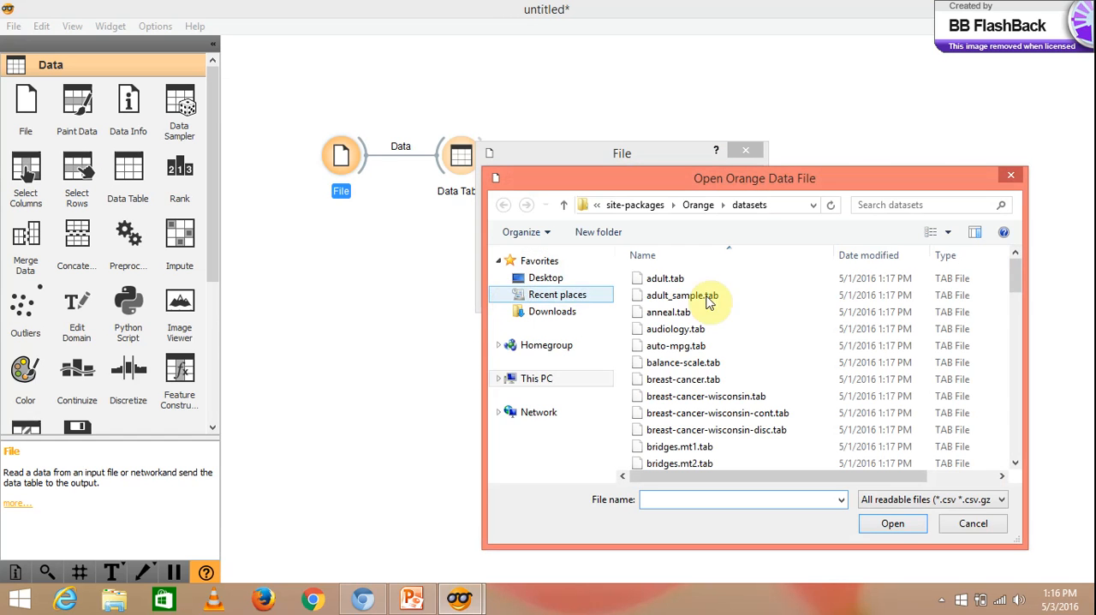
click(755, 304)
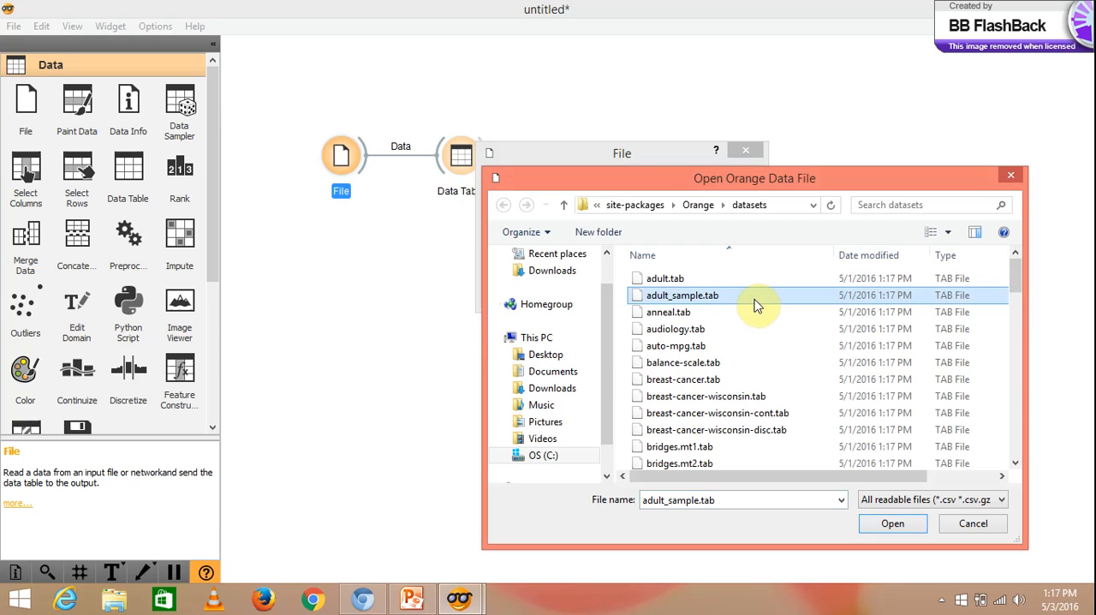
key(i)
key(r)
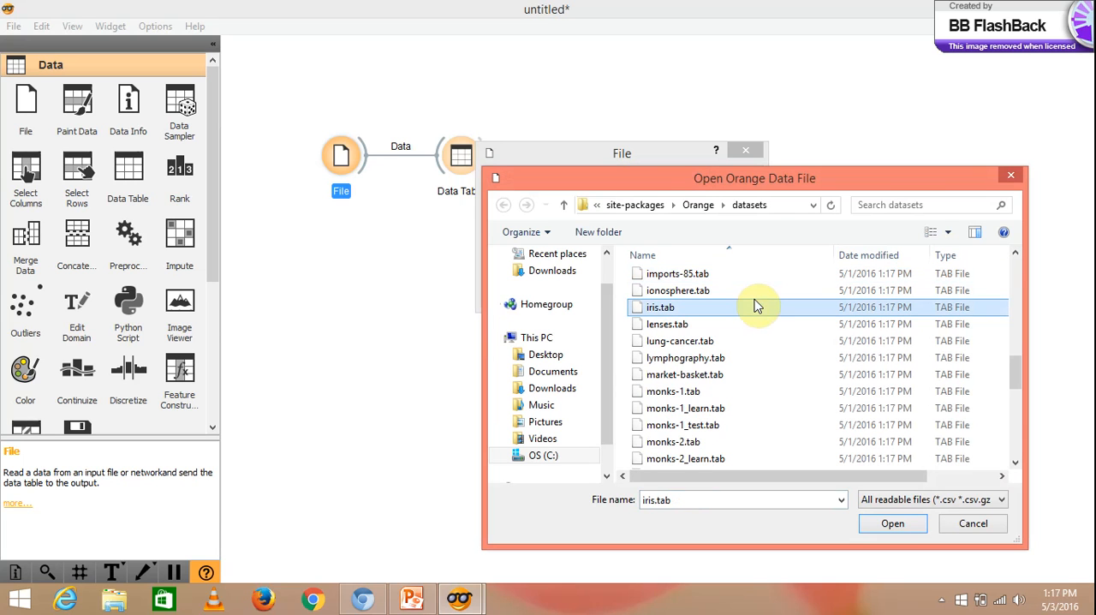
click(893, 525)
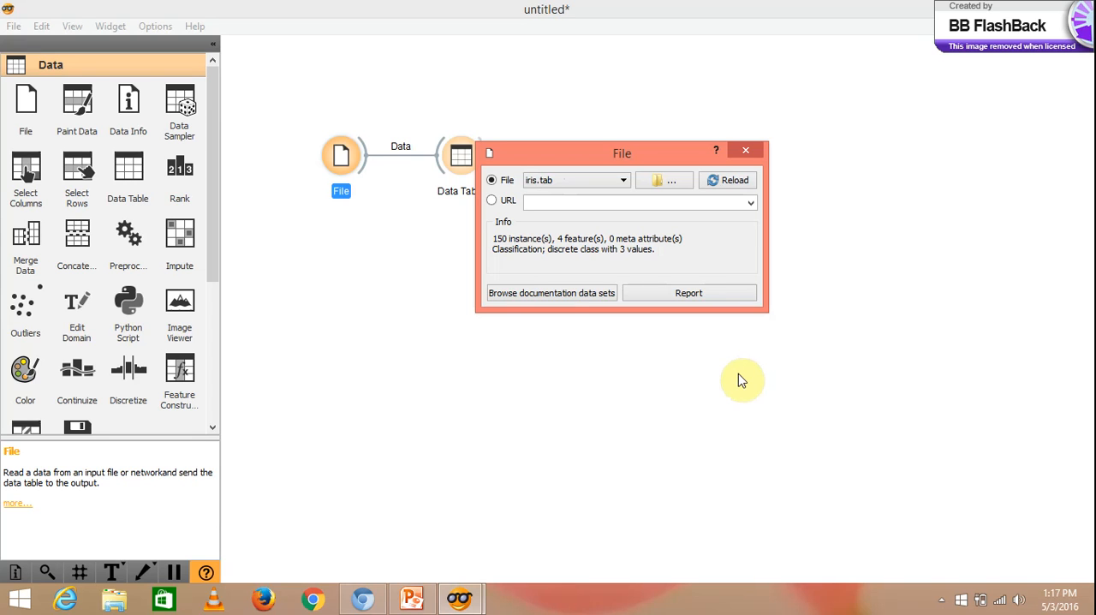
click(744, 154)
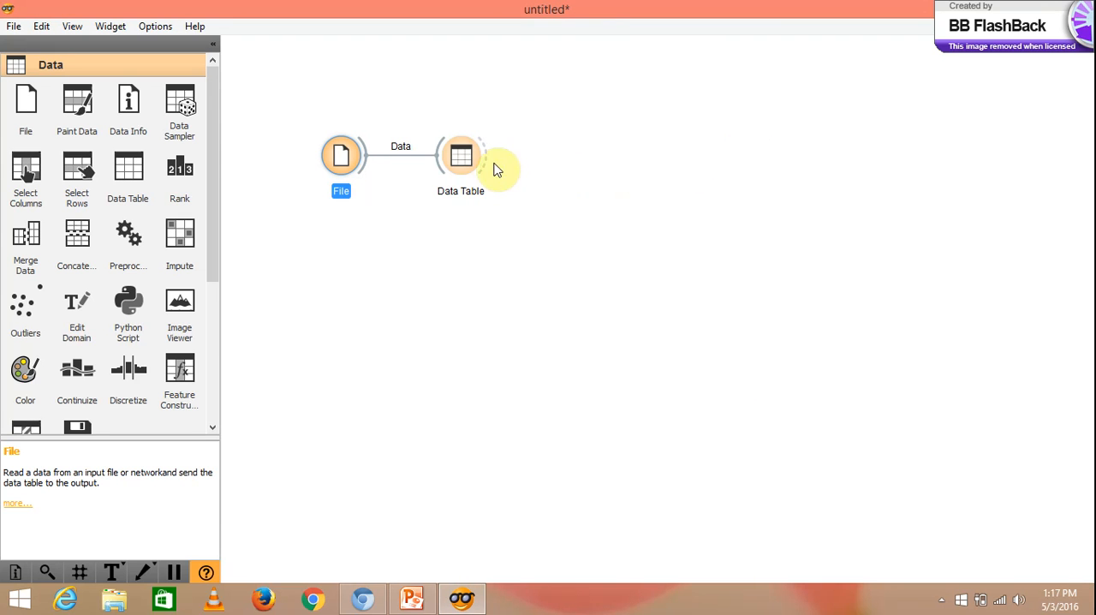
- View the iris data in the Data Table widget, generate its report, and close both windows
double_click(458, 167)
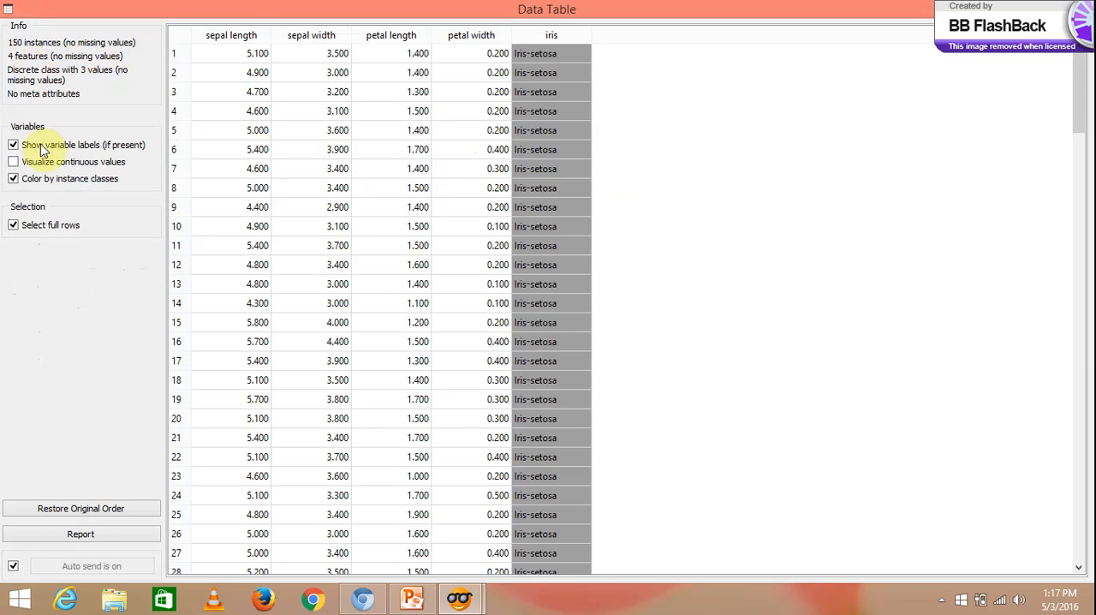
click(72, 537)
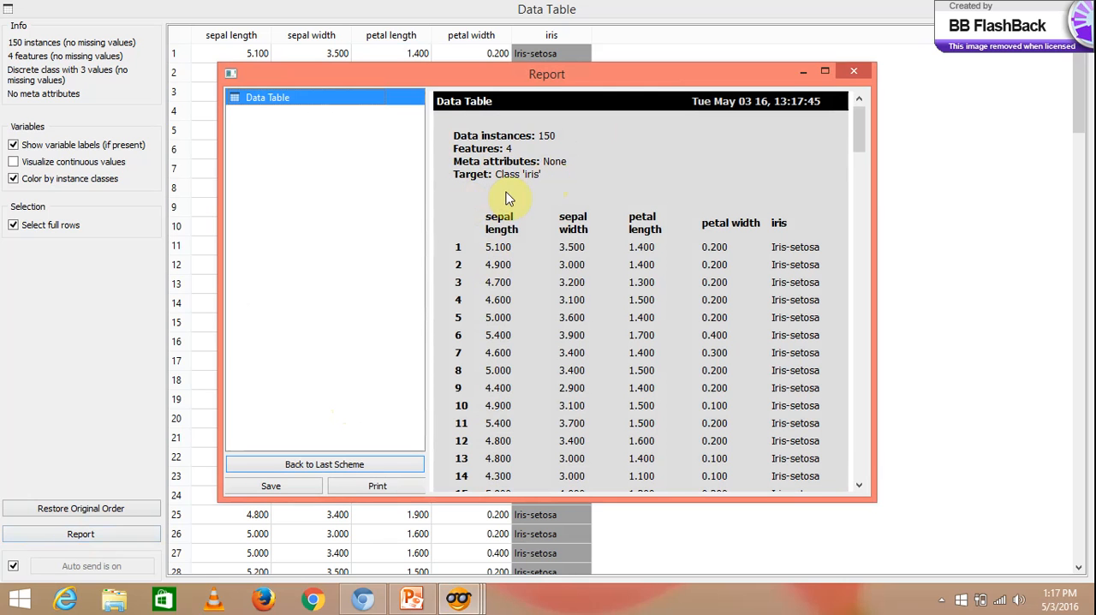
click(848, 71)
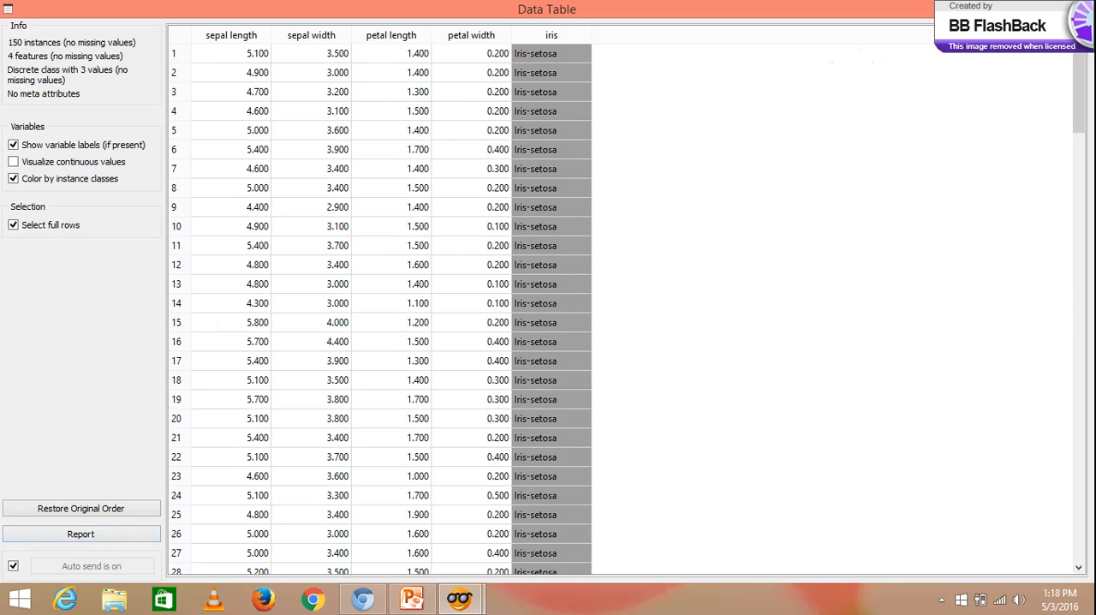
click(1074, 9)
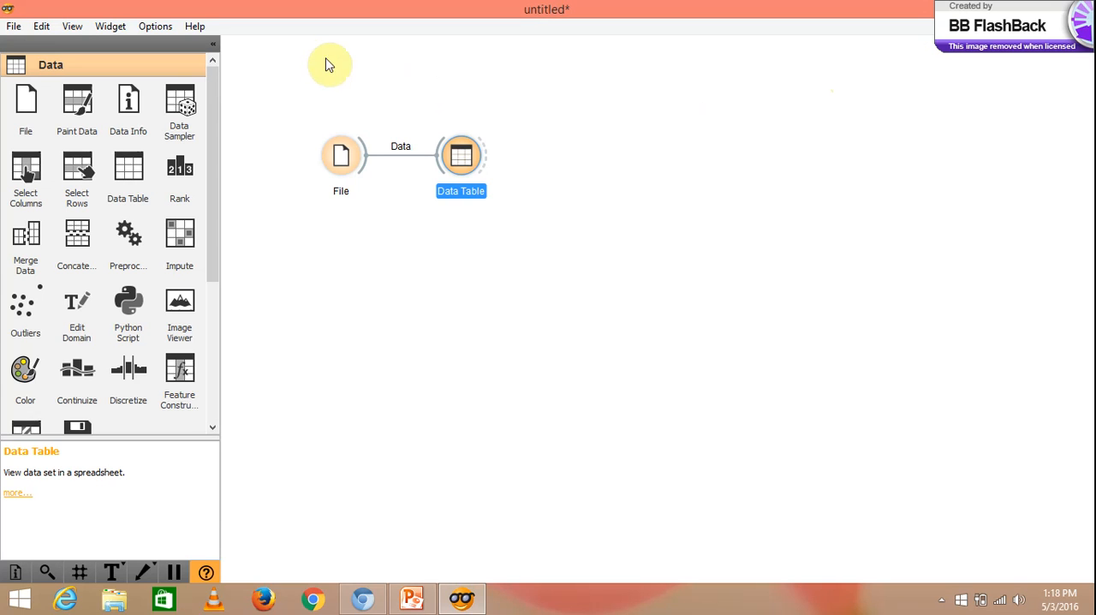
- Create a new workflow named titanic8, discarding the changes to the untitled one
click(12, 27)
click(27, 47)
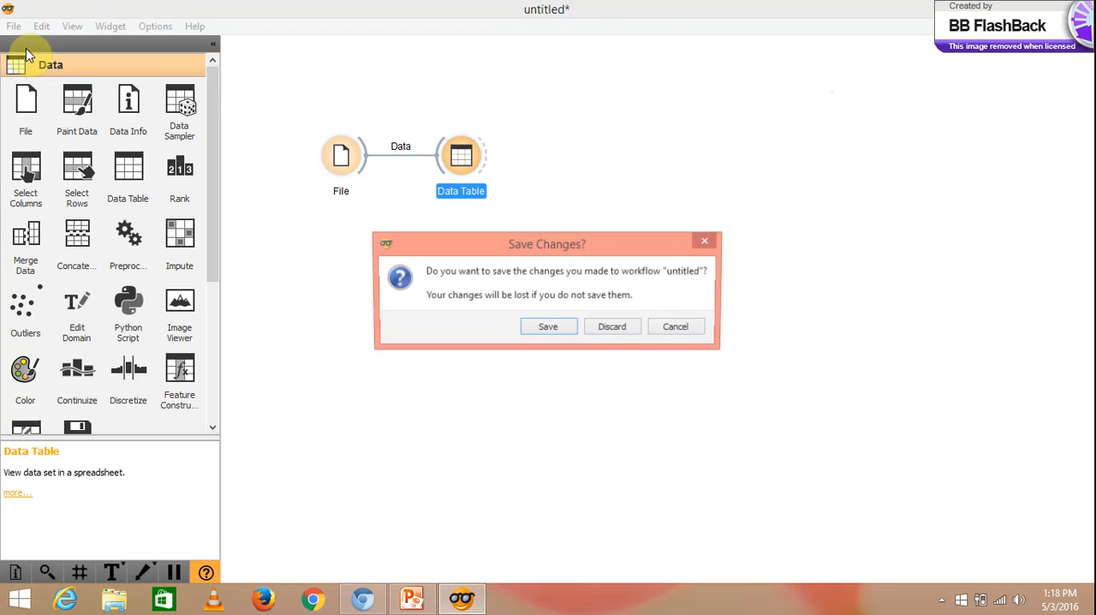
click(614, 330)
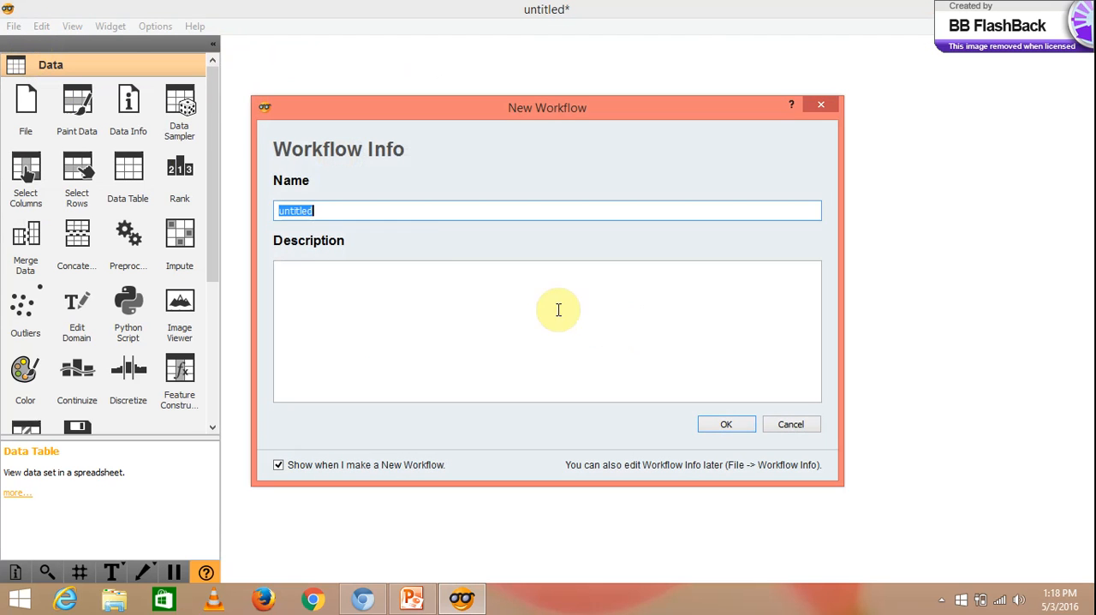
text(t)
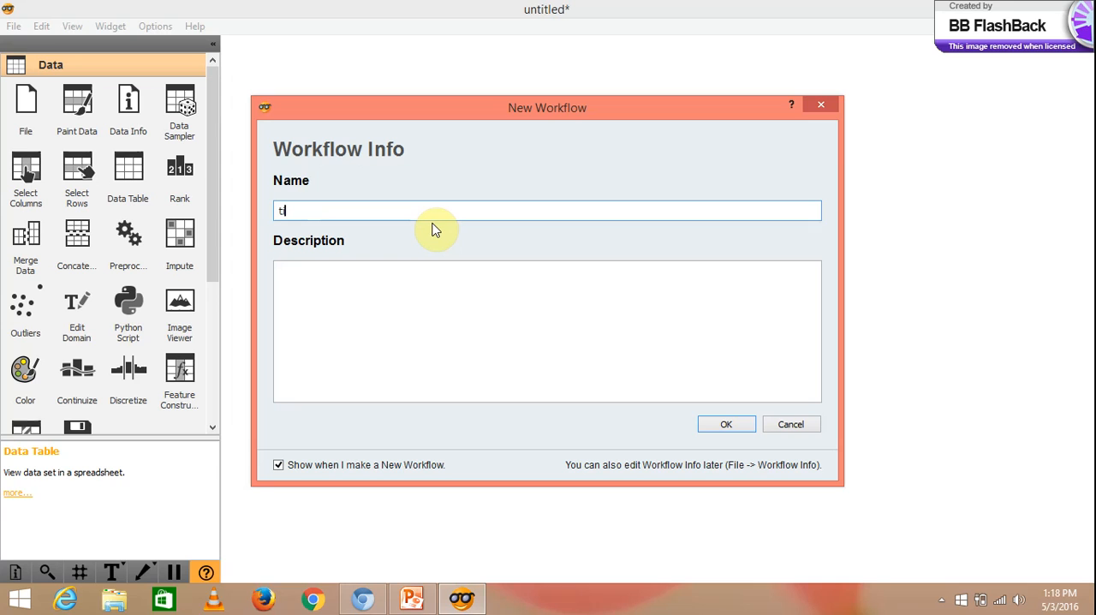
text(itanic7)
key(BackSpace)
text(8)
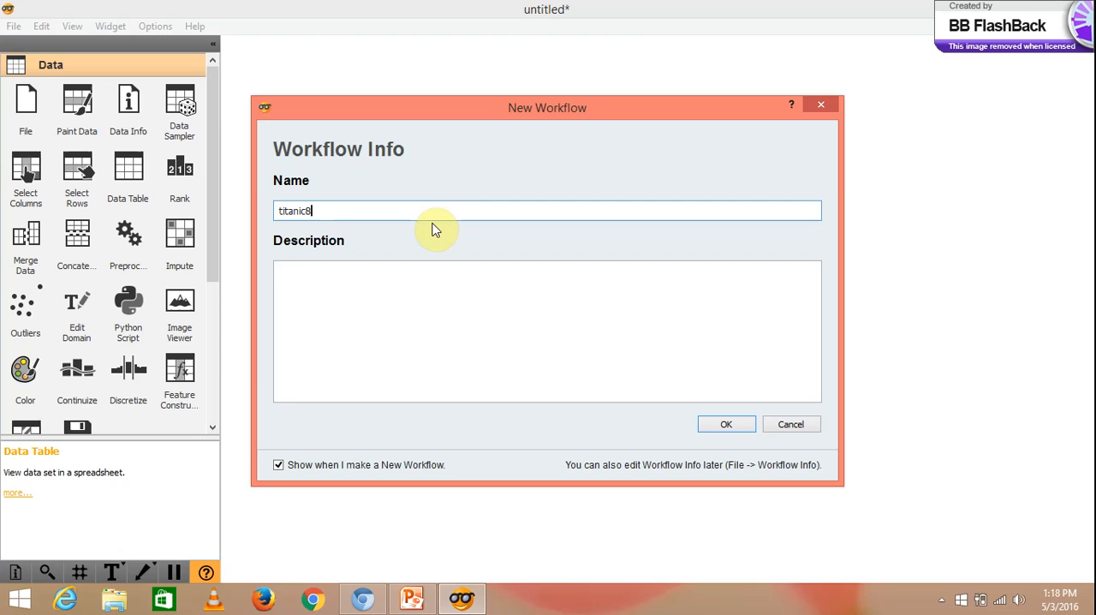
click(730, 426)
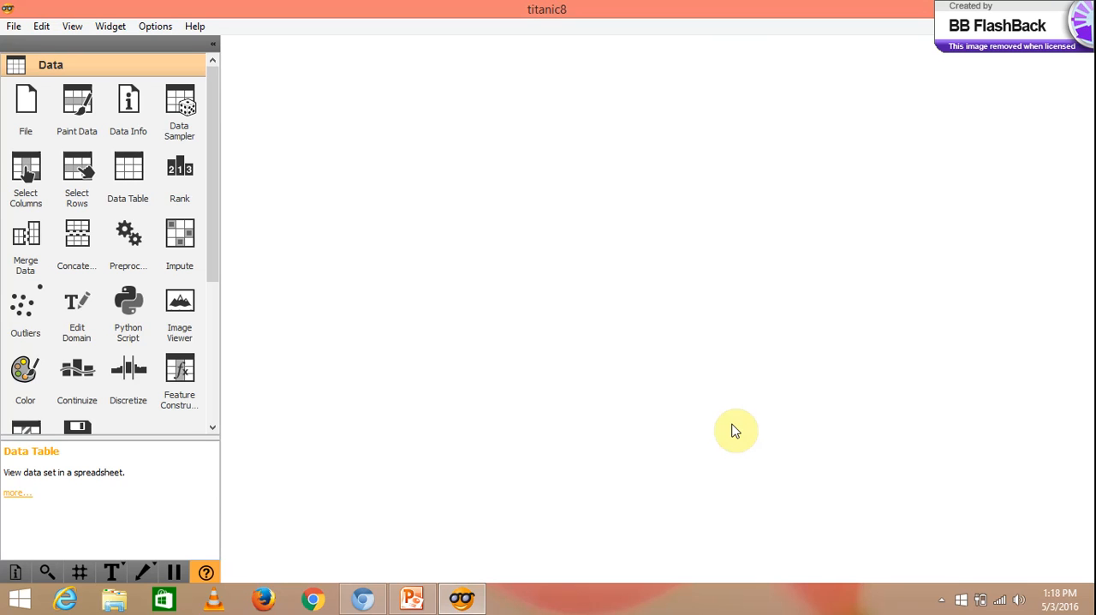
- Add a File widget and a Data Table widget to the new workflow and link File to Data Table
click(39, 99)
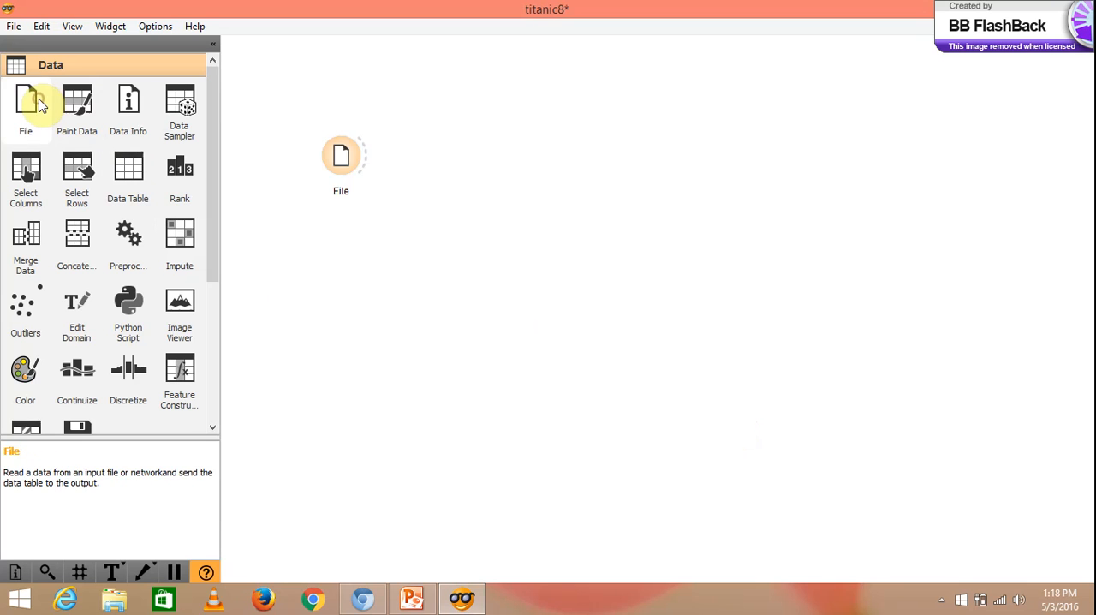
click(123, 171)
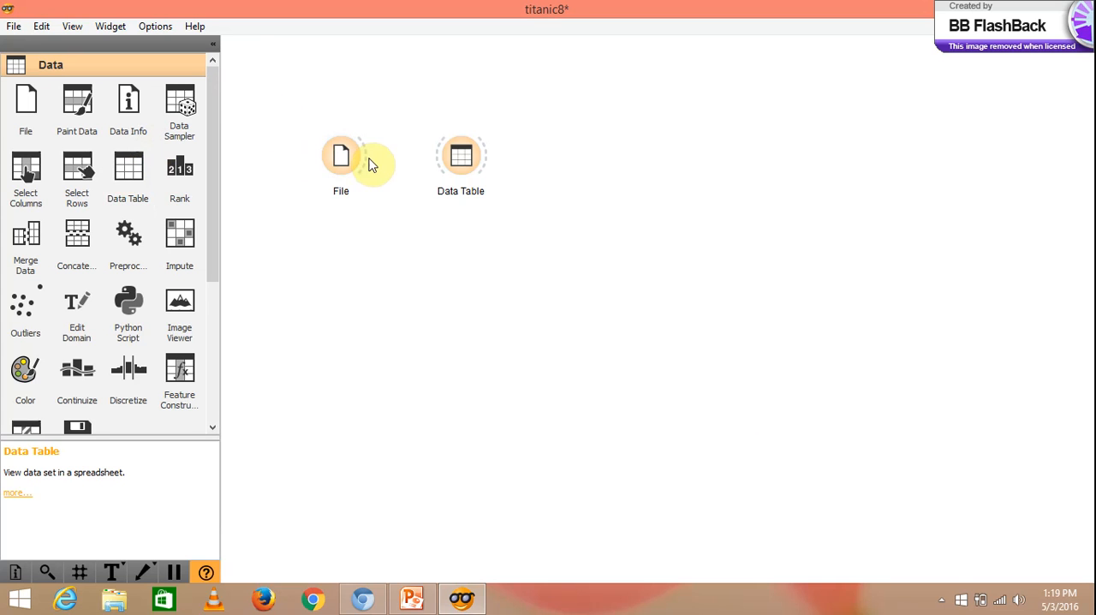
drag(368, 161, 446, 165)
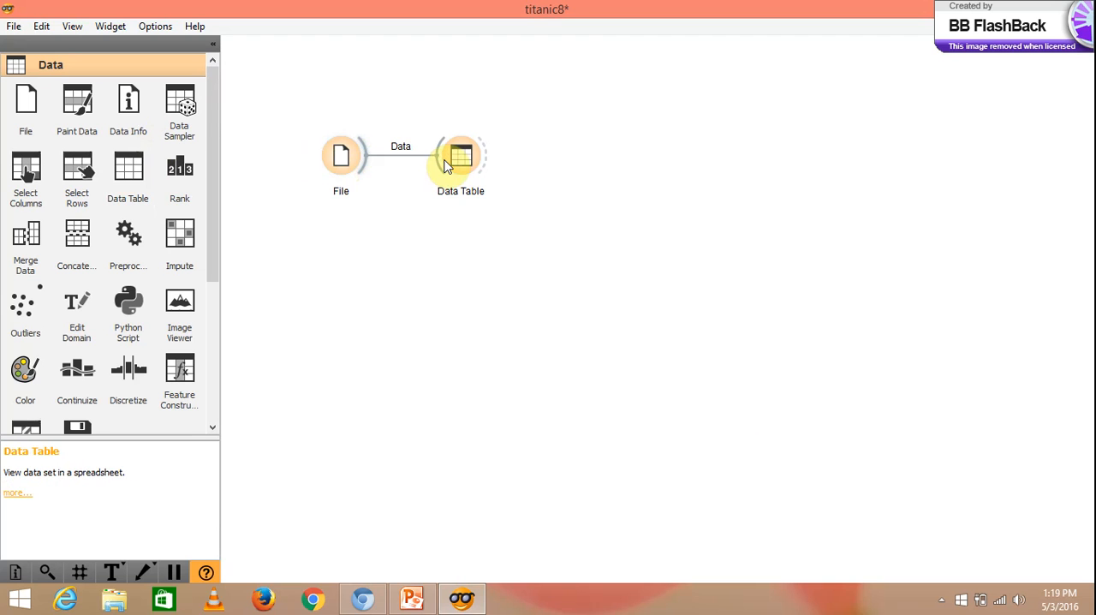
- Load titanic.tab from the documentation data sets into the File widget and close its settings
click(340, 157)
double_click(340, 156)
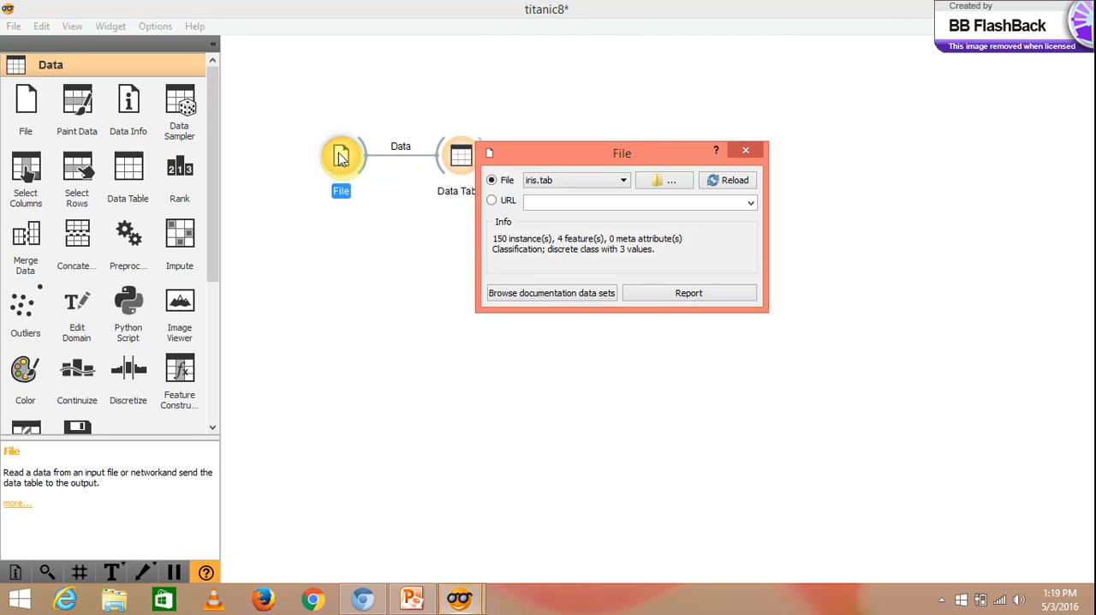
click(556, 293)
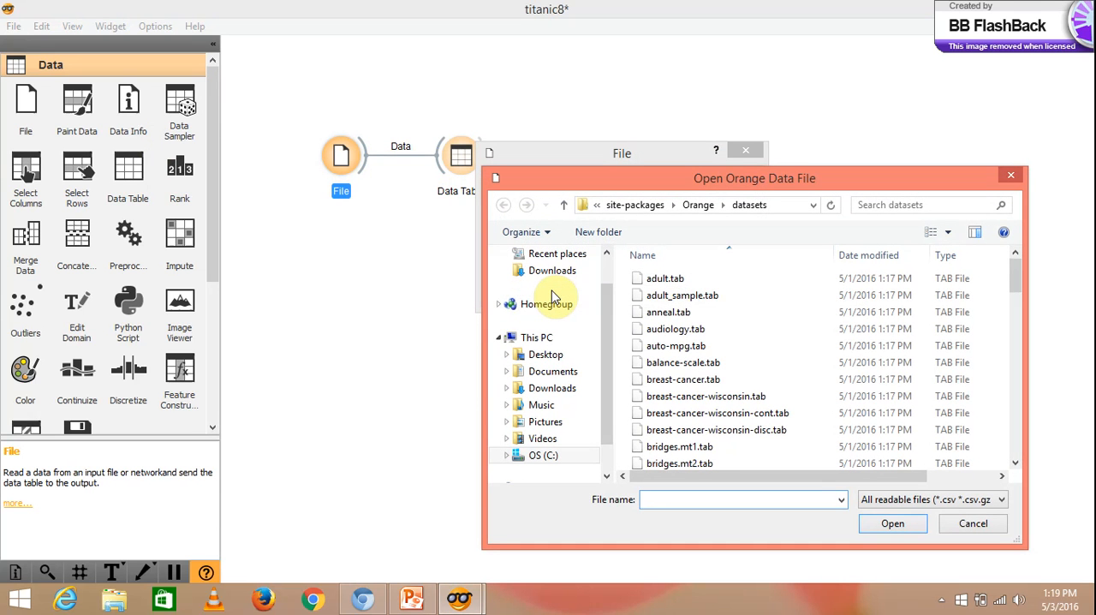
click(809, 379)
key(t)
key(i)
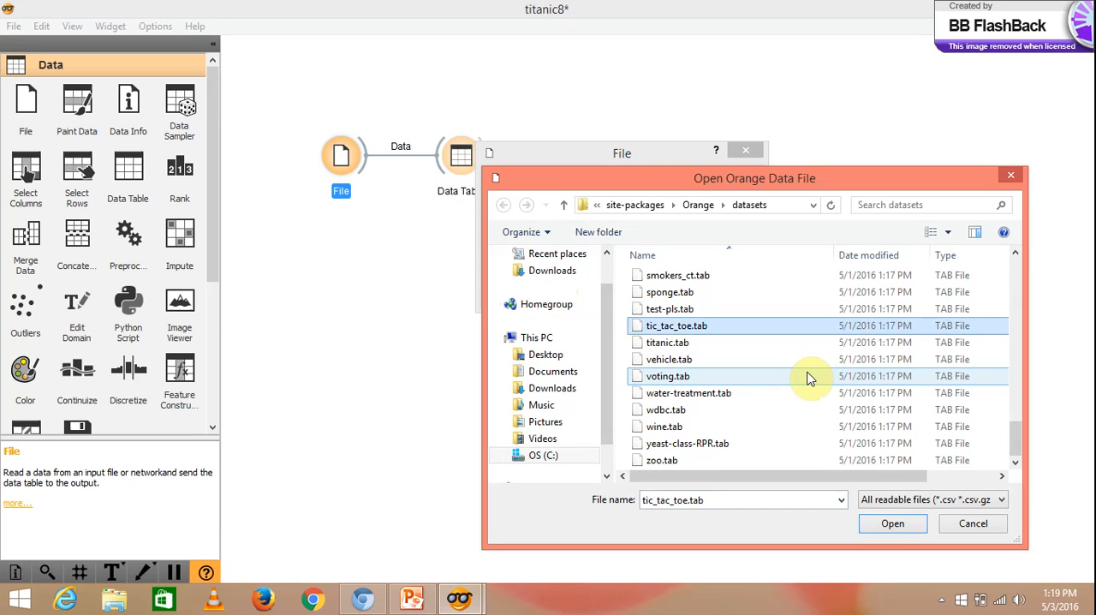
key(t)
click(788, 344)
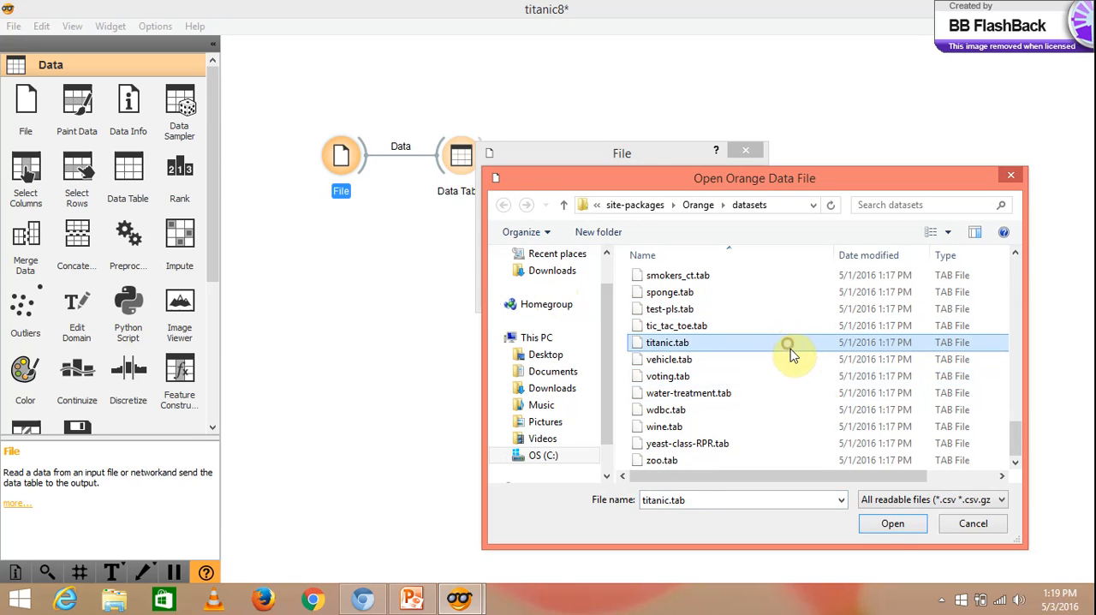
click(891, 523)
click(890, 523)
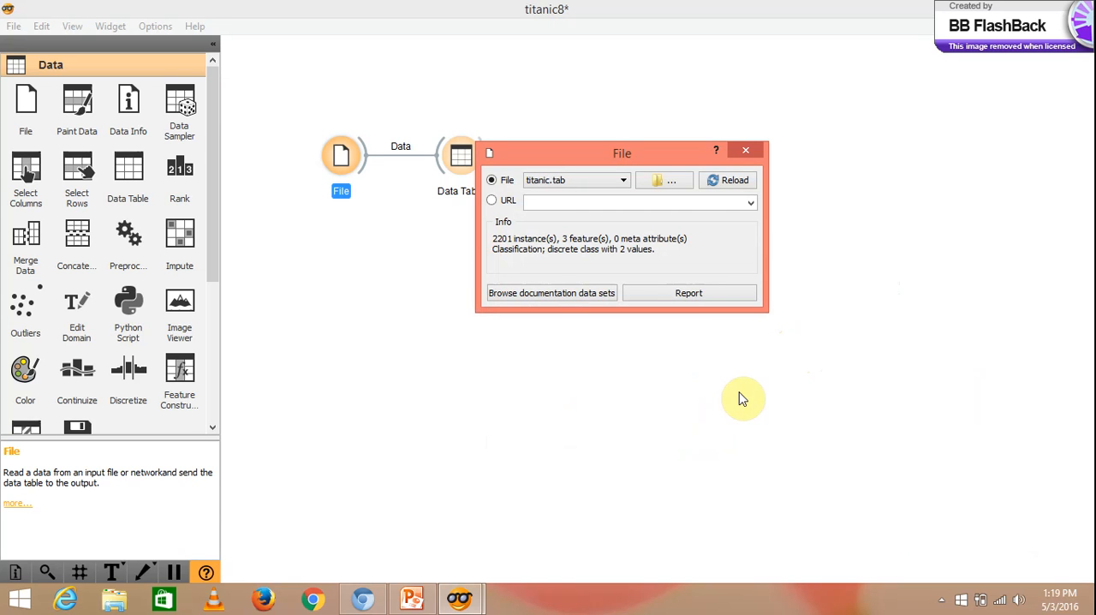
click(746, 150)
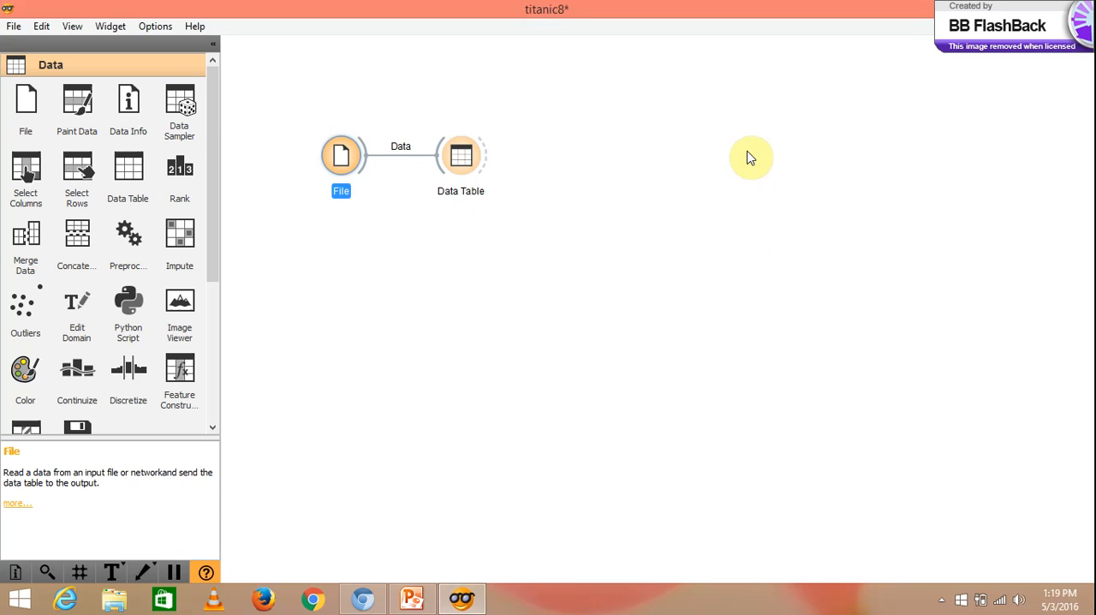
- Examine the titanic data in the Data Table widget, generate its report, and close both windows
double_click(478, 159)
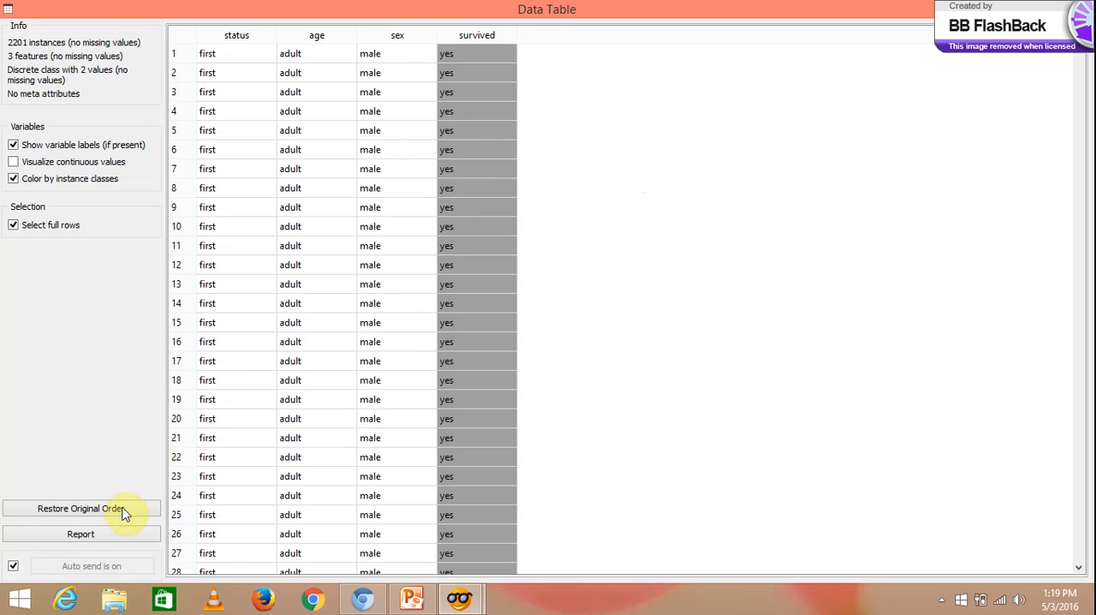
click(113, 536)
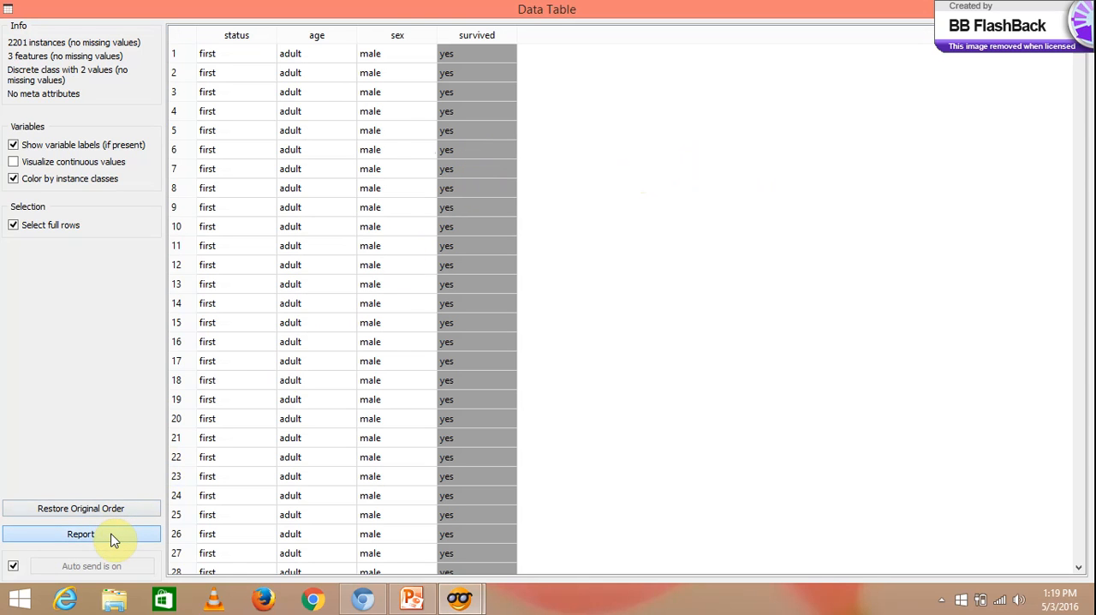
click(81, 530)
click(82, 535)
click(114, 536)
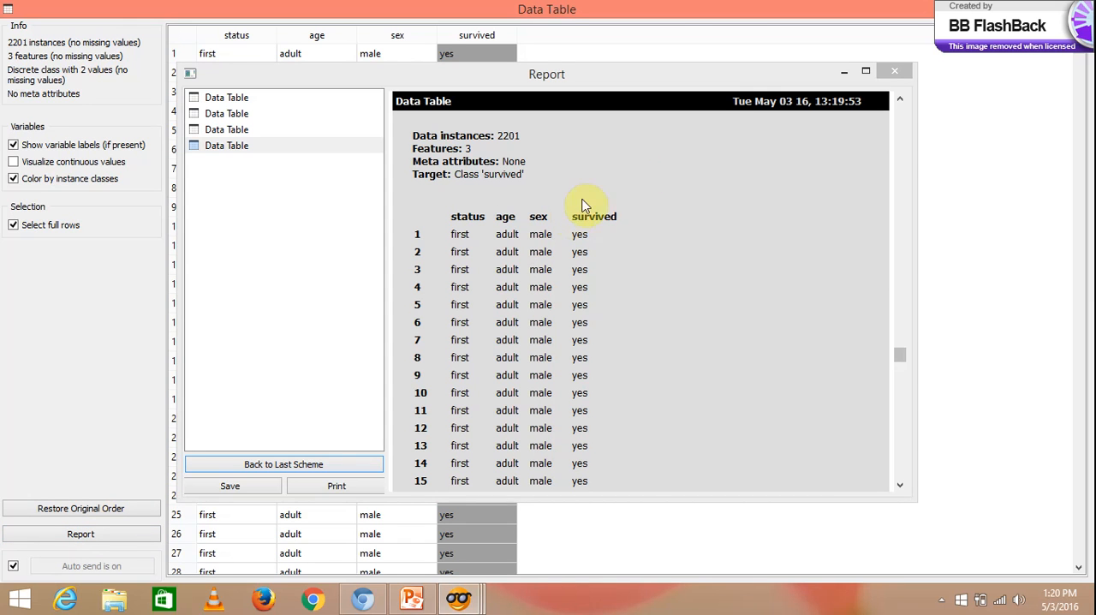
click(893, 75)
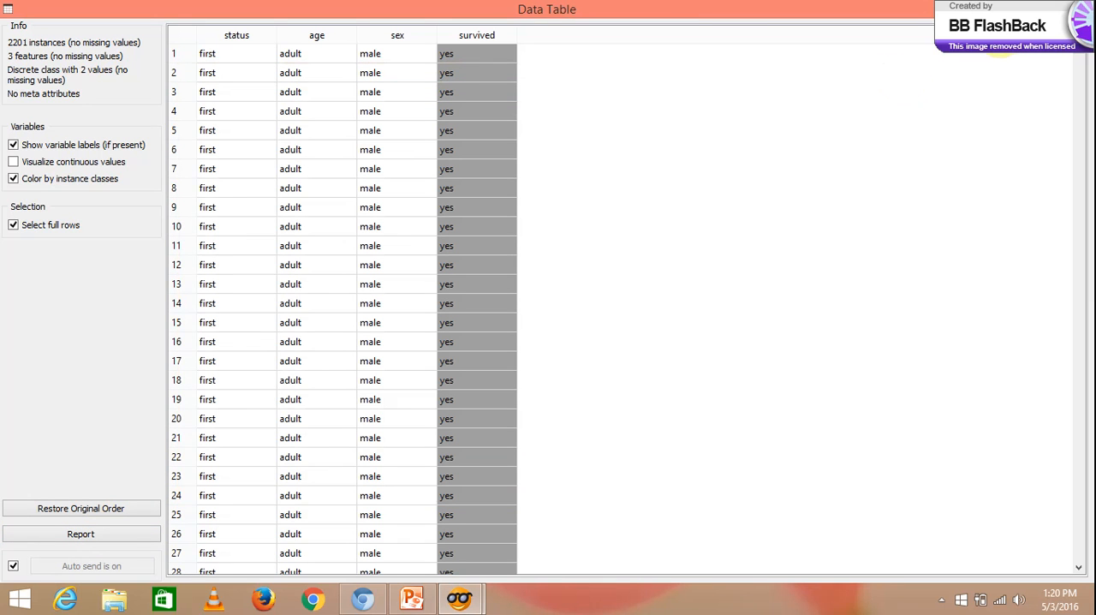
click(1076, 8)
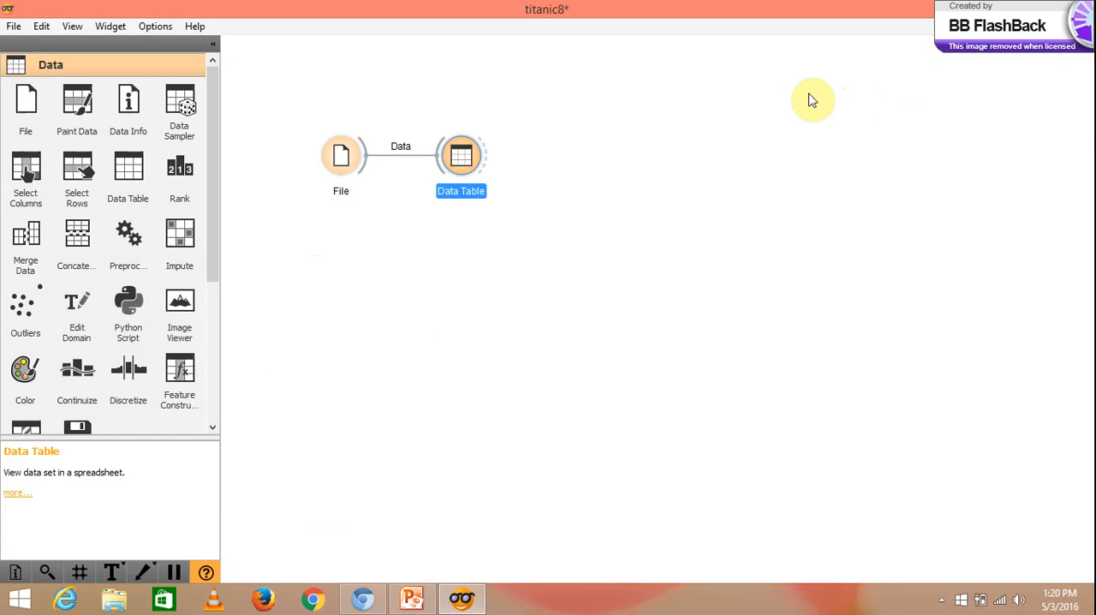
- Add a Classification Tree widget from the Classify category, place it below the Data Table, and link File to it
drag(211, 166, 213, 297)
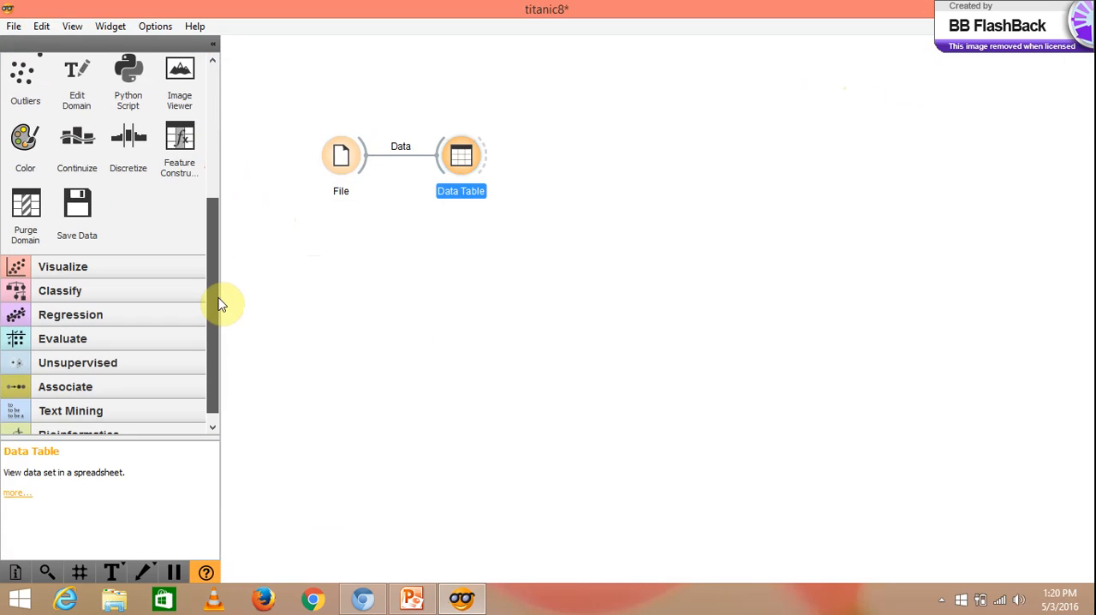
click(161, 294)
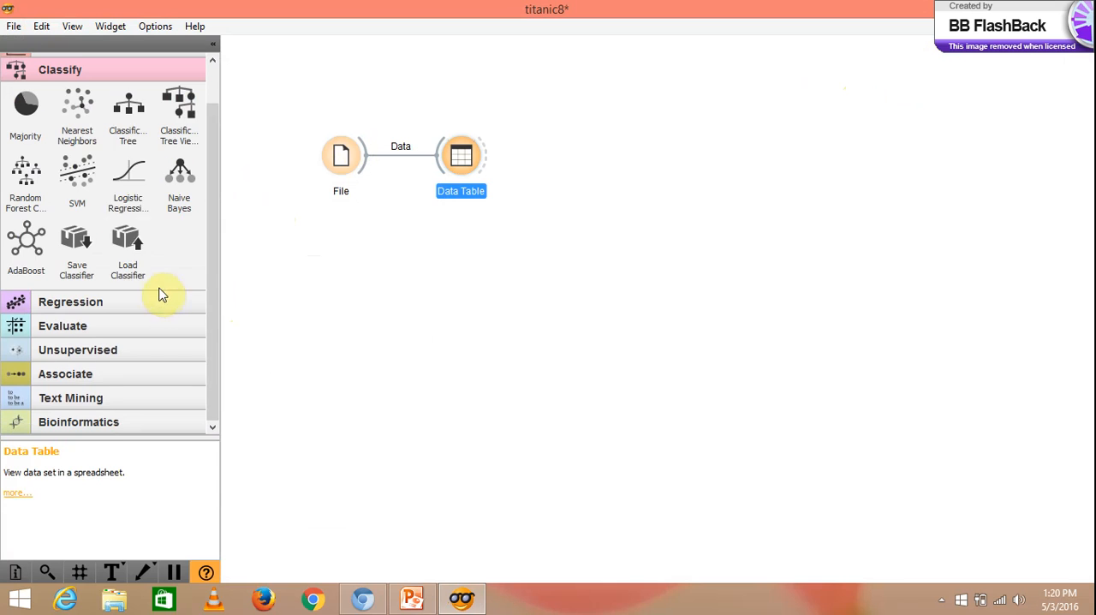
click(123, 128)
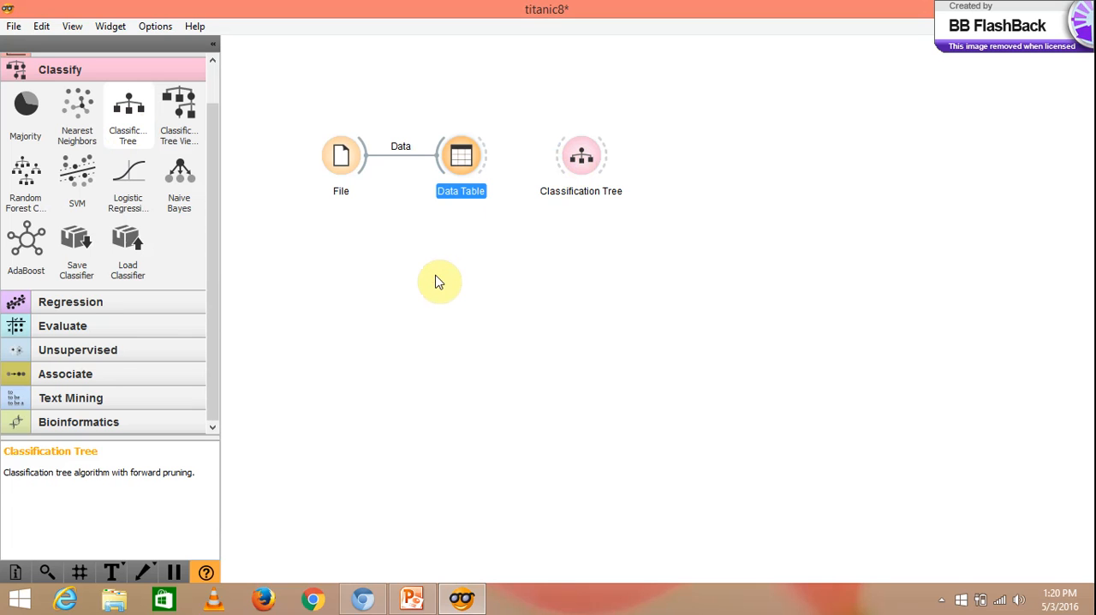
drag(580, 160, 446, 275)
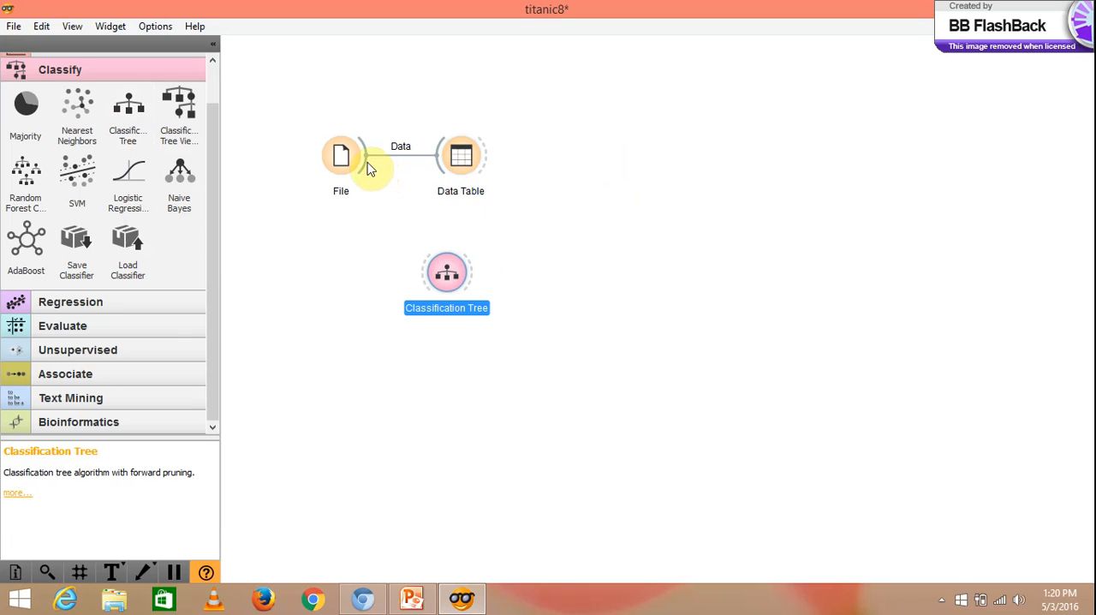
drag(367, 167, 425, 287)
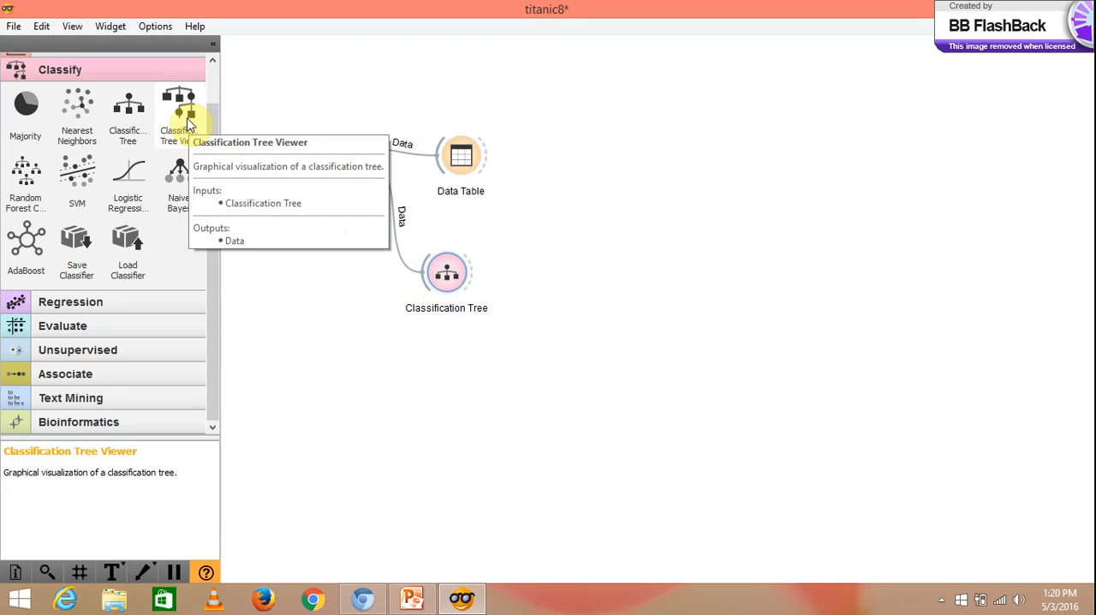
- Add a Classification Tree Viewer fed by the Classification Tree widget, and view the titanic tree in it
click(184, 113)
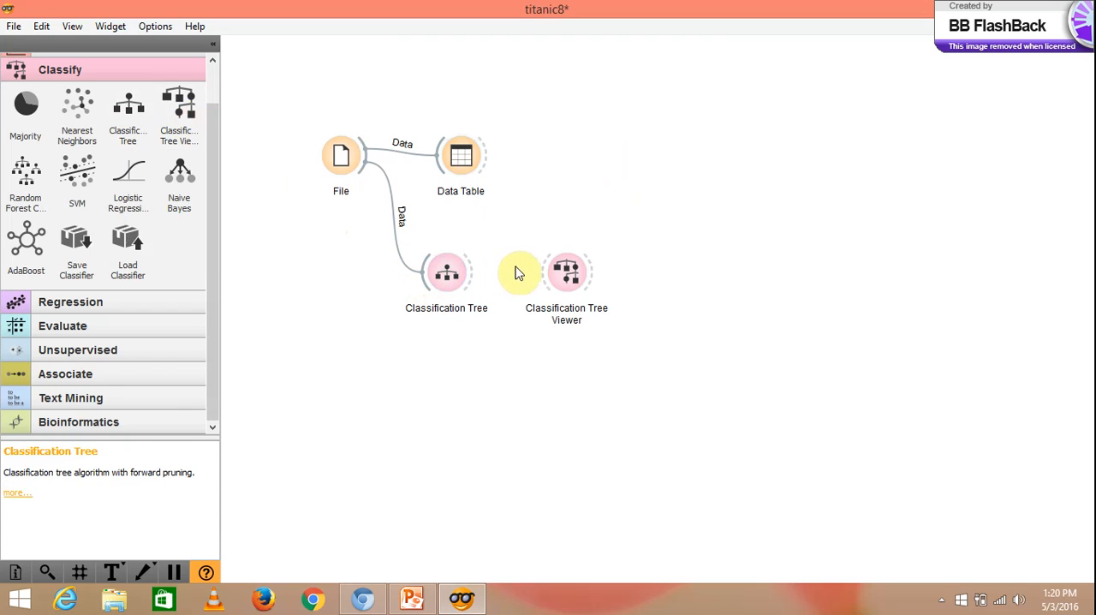
drag(474, 275, 553, 277)
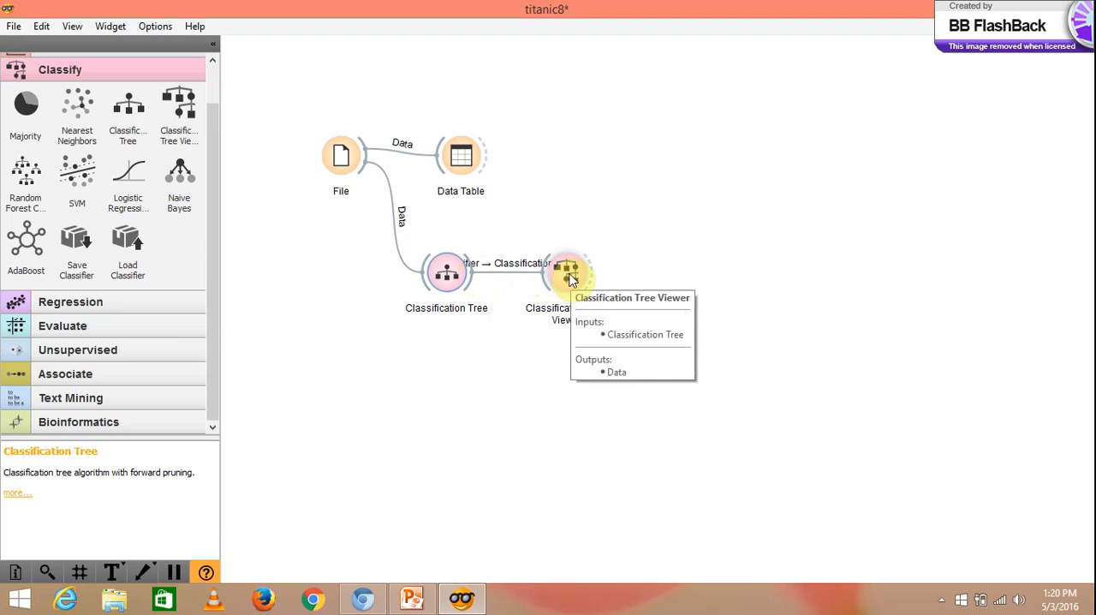
double_click(571, 279)
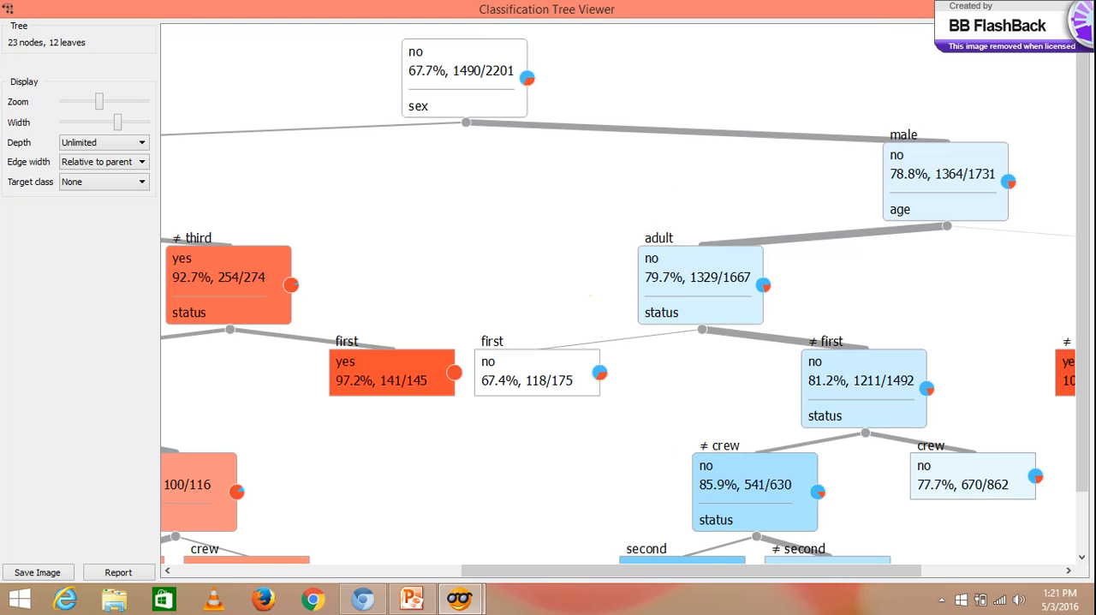
click(1076, 8)
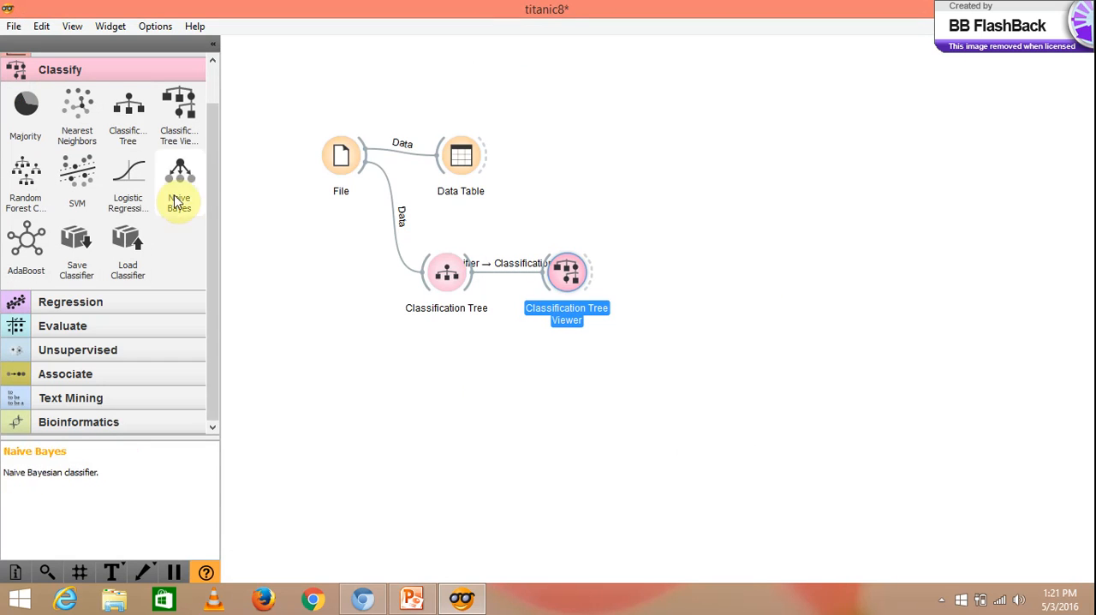
- Add a Distributions widget from the Visualize category, place it below the Classification Tree, and link File to it
drag(211, 211, 213, 136)
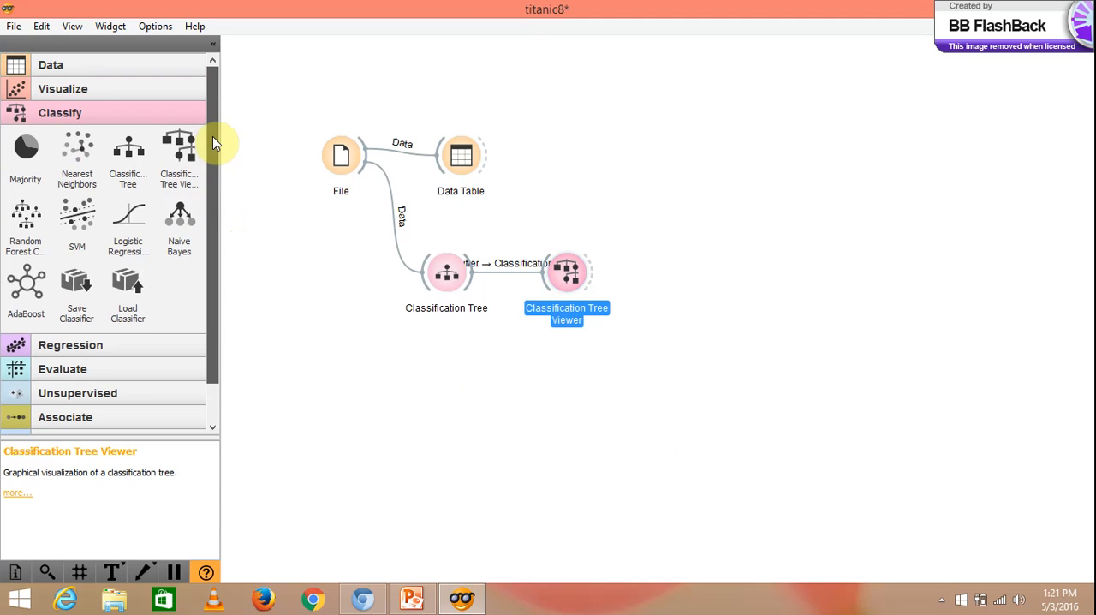
click(177, 90)
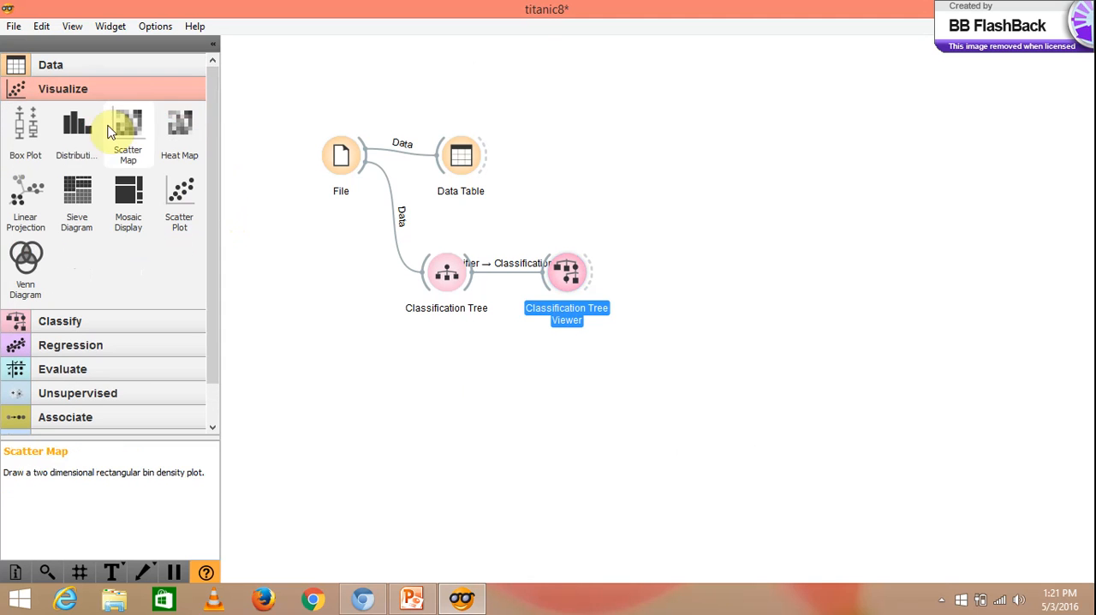
click(88, 135)
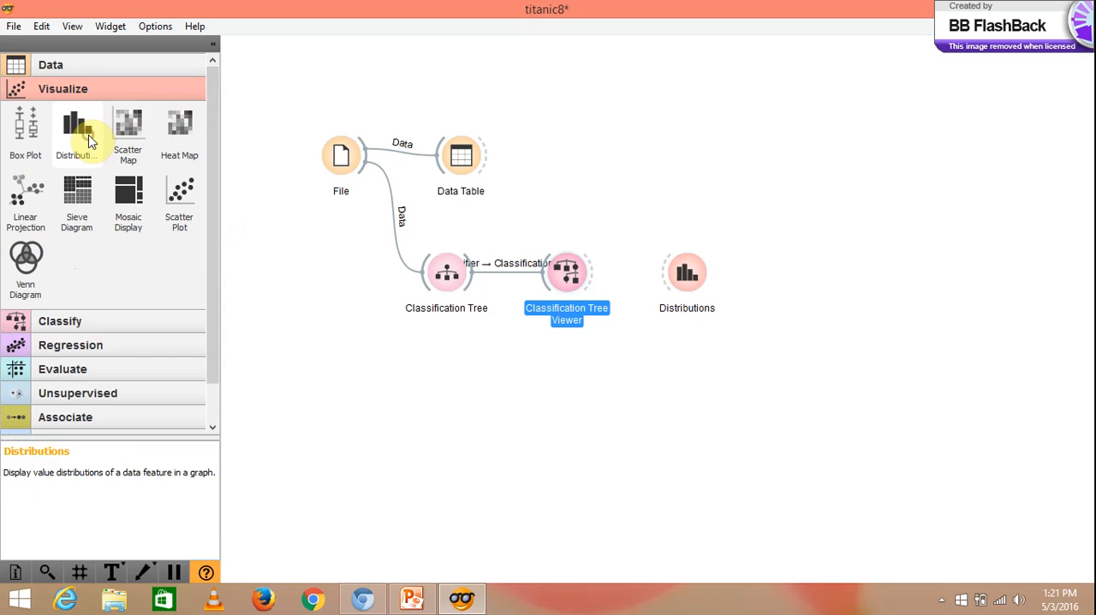
drag(687, 282, 450, 370)
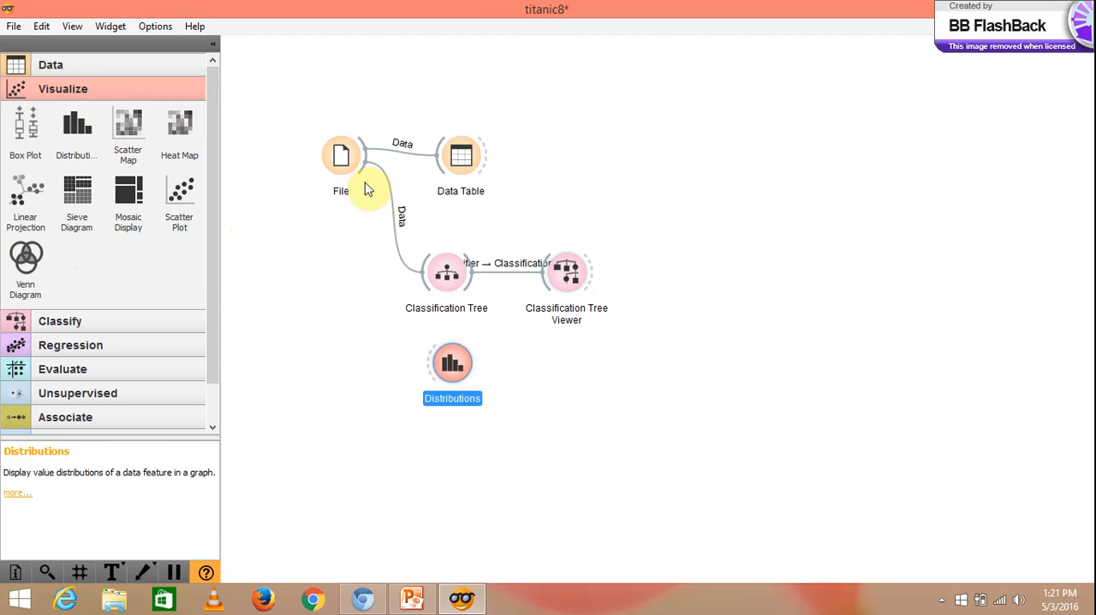
drag(360, 172, 437, 370)
- Examine the frequencies by status grouped by survived in the Distributions widget, from crew to third class, and close its window
double_click(451, 367)
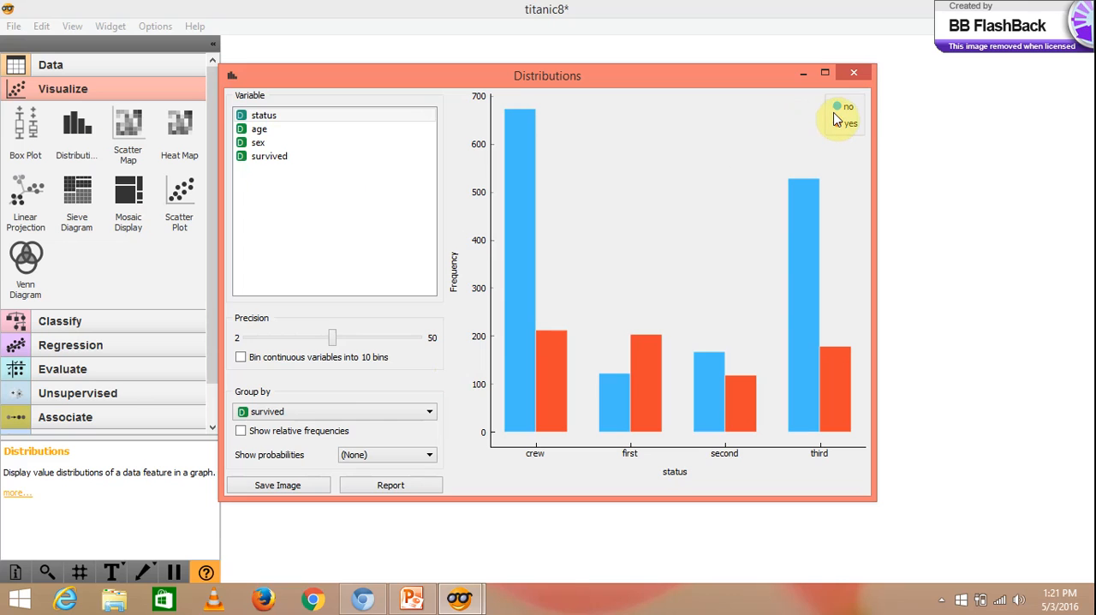
mouse_move(837, 119)
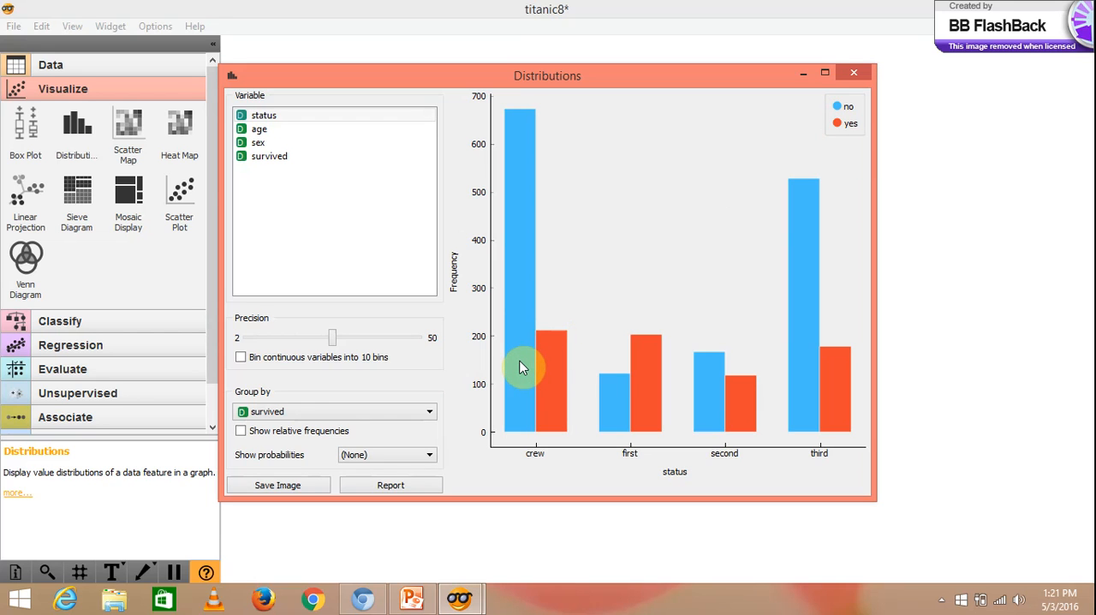
mouse_move(523, 368)
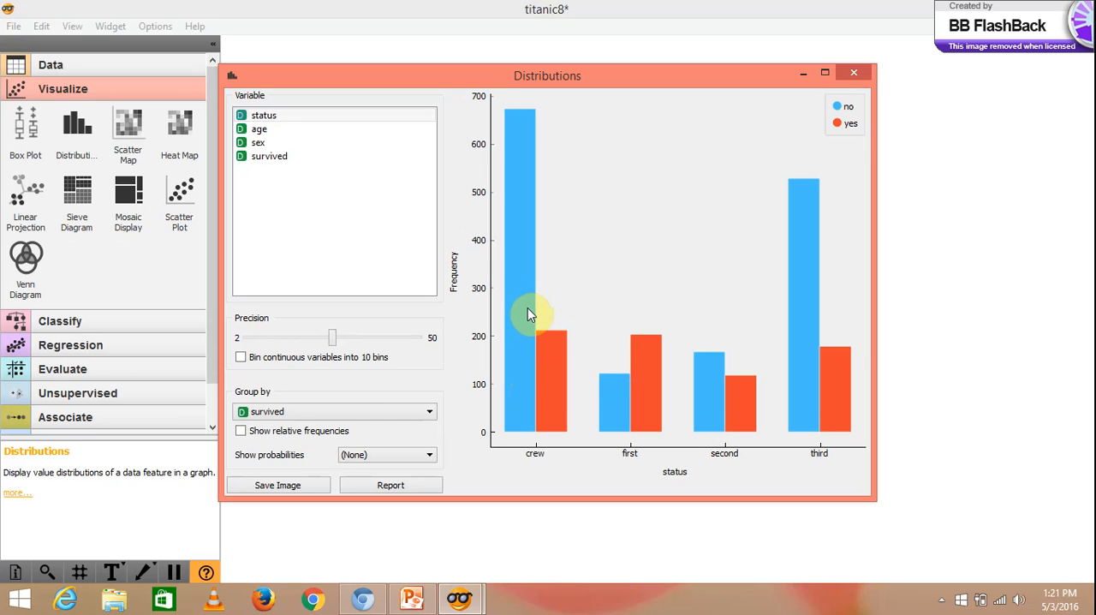
mouse_move(528, 314)
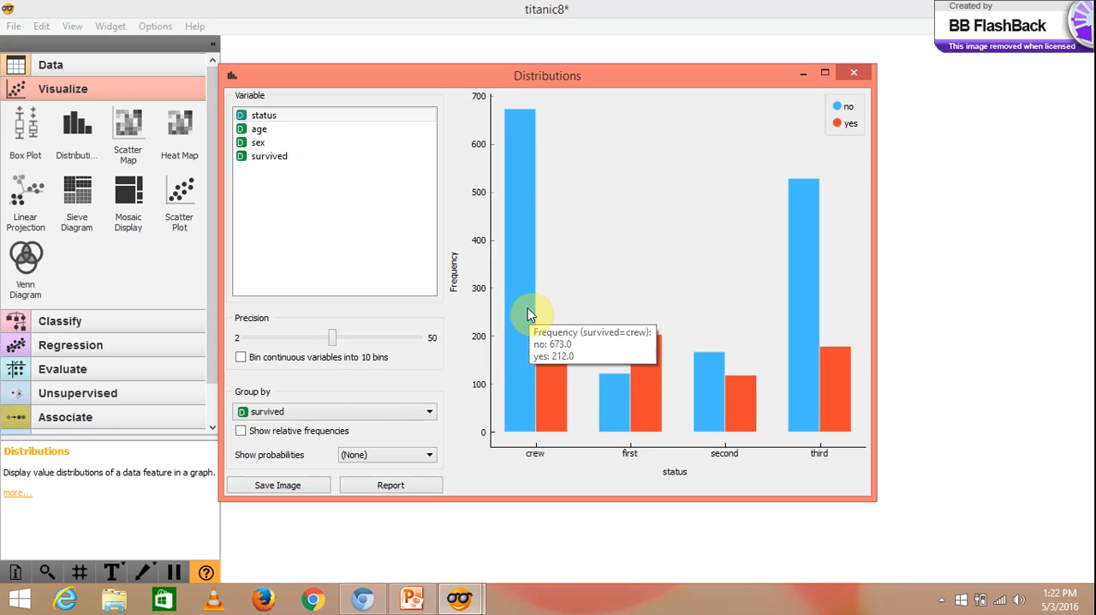
mouse_move(537, 390)
mouse_move(642, 393)
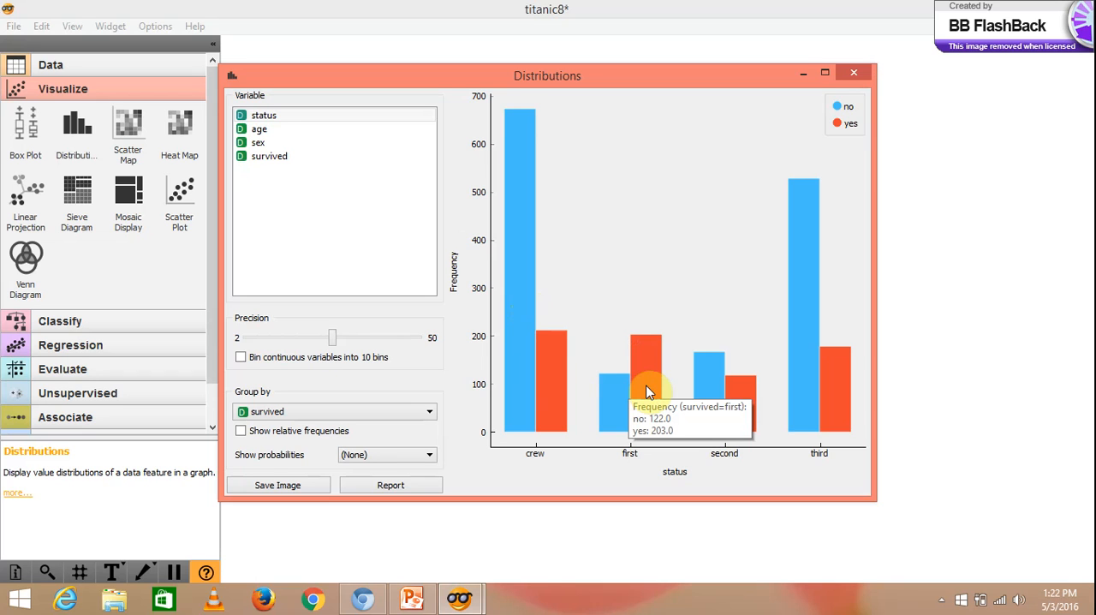
mouse_move(714, 392)
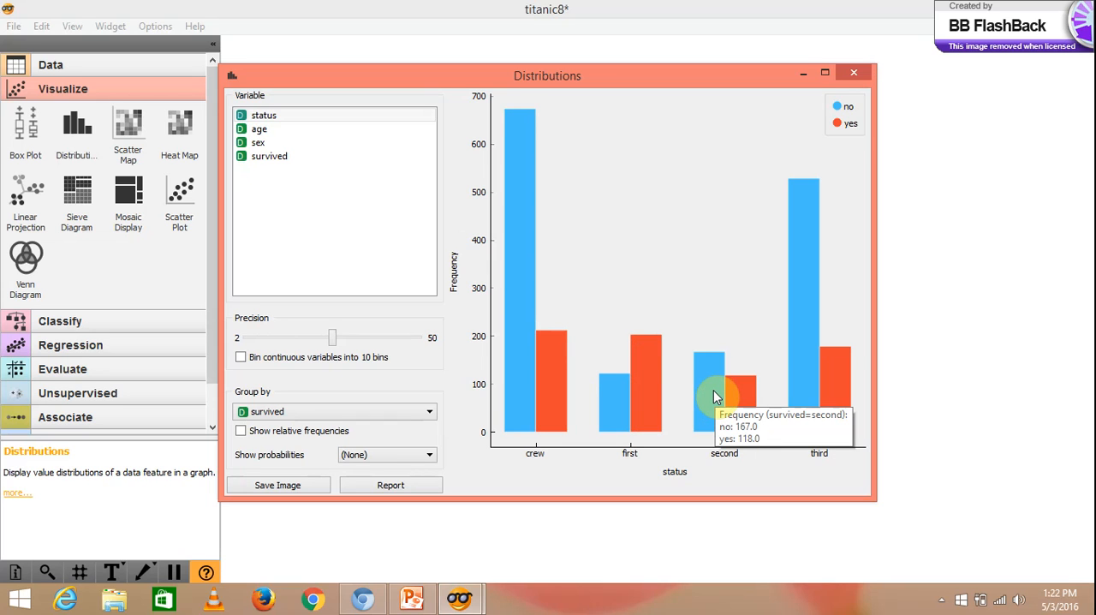
mouse_move(825, 378)
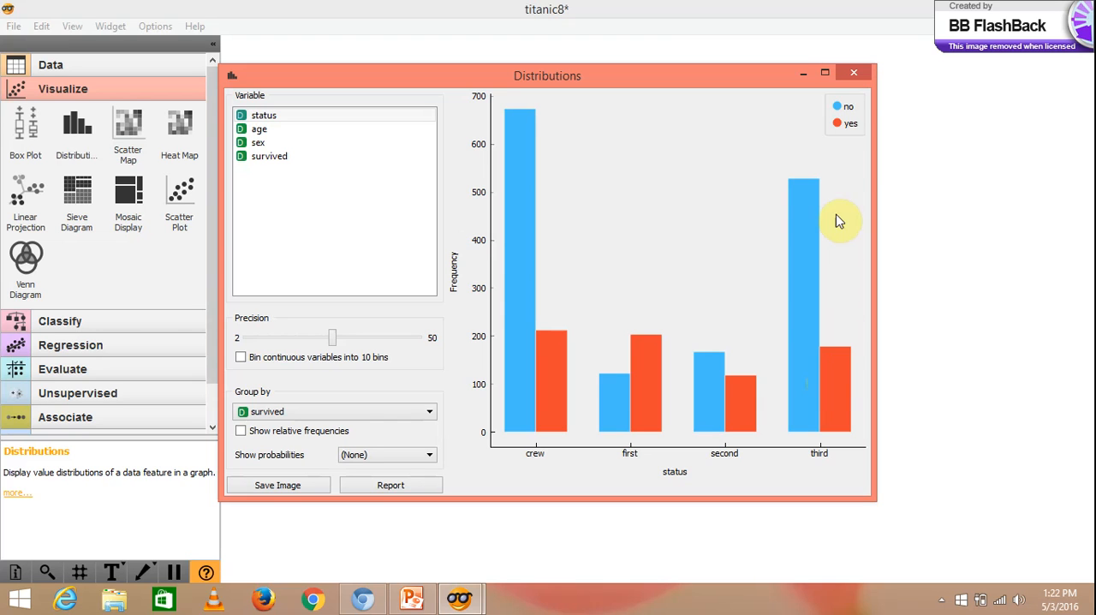
click(855, 77)
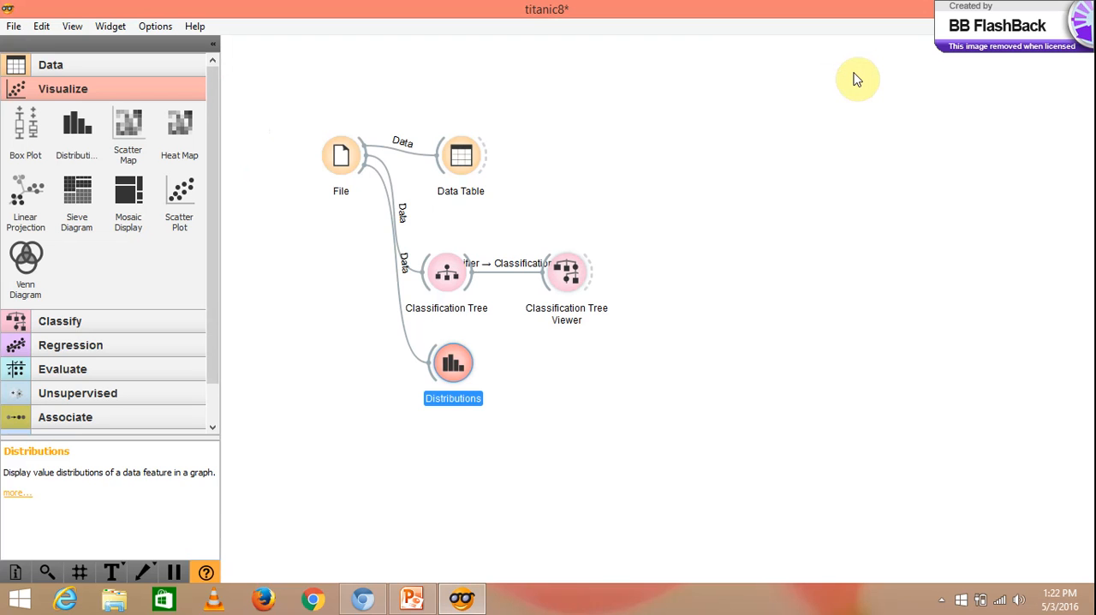
key(super+c)
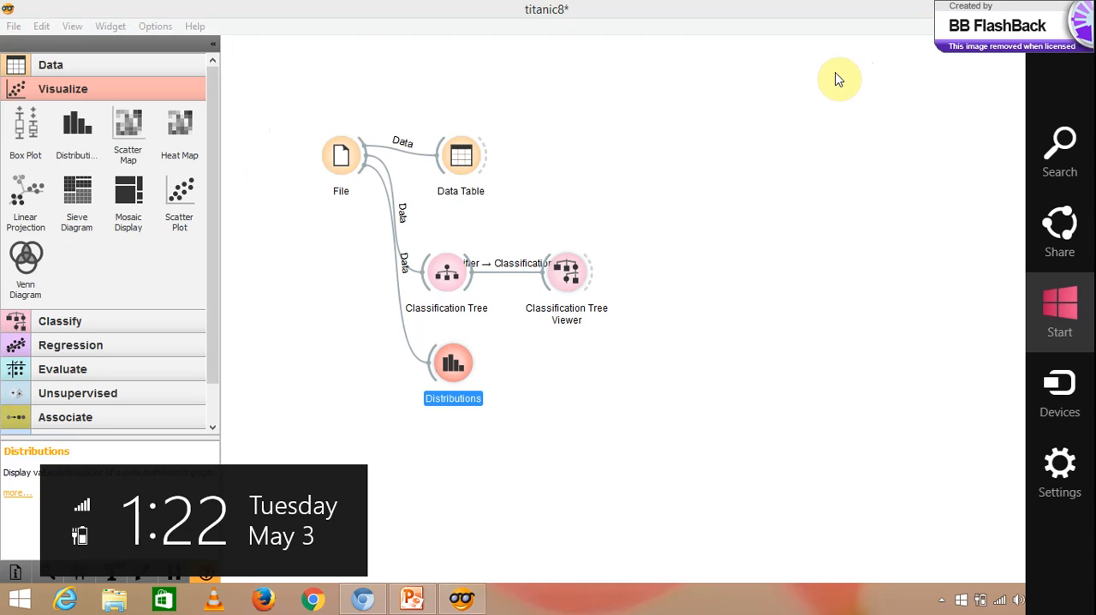
click(595, 122)
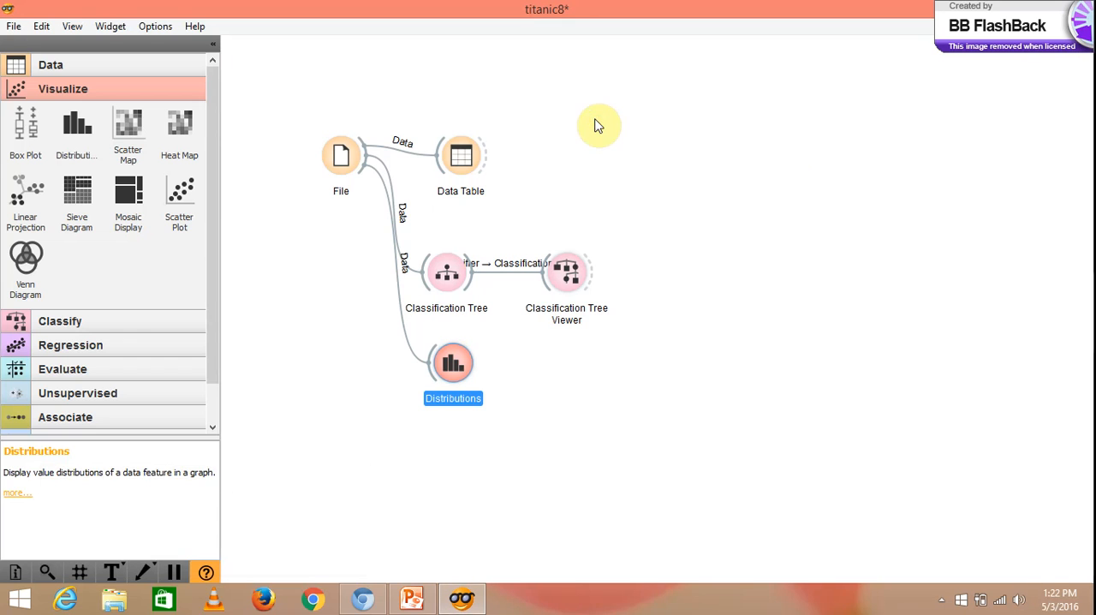
- Add a Sieve Diagram widget below Distributions and link File to it
click(79, 210)
drag(568, 376, 447, 460)
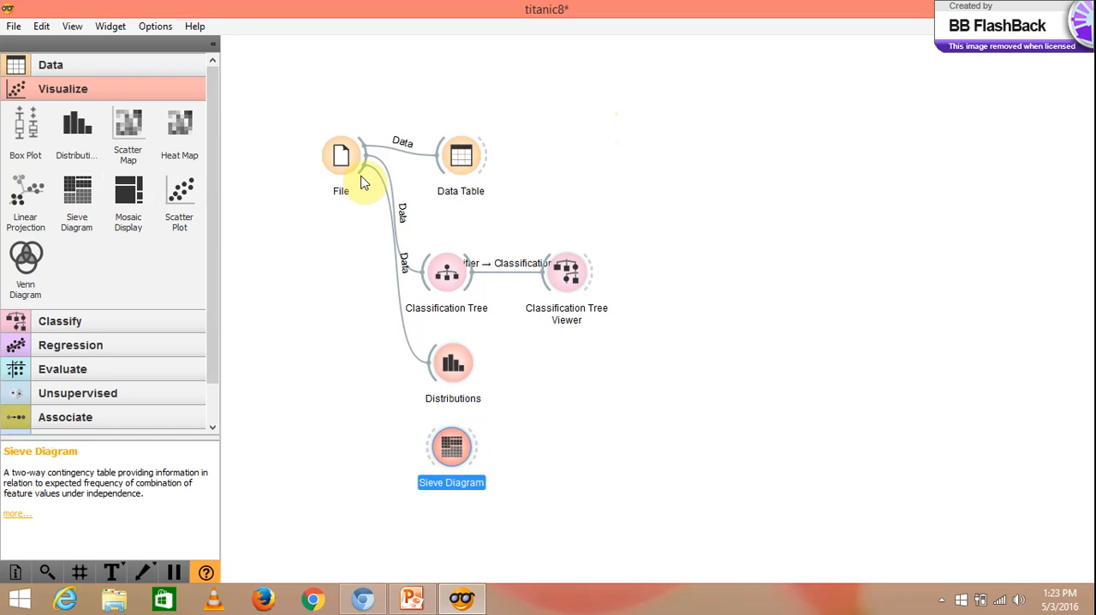
drag(360, 171, 433, 462)
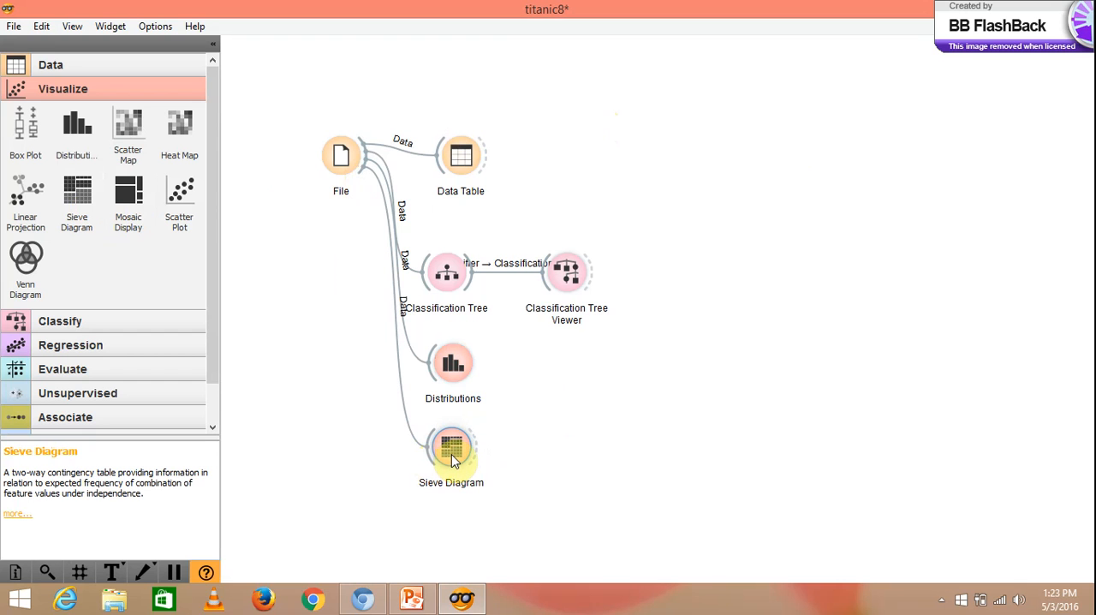
- Examine the Sieve Diagram of sex against status, including its variable choices and cell statistics, and close its window
double_click(452, 454)
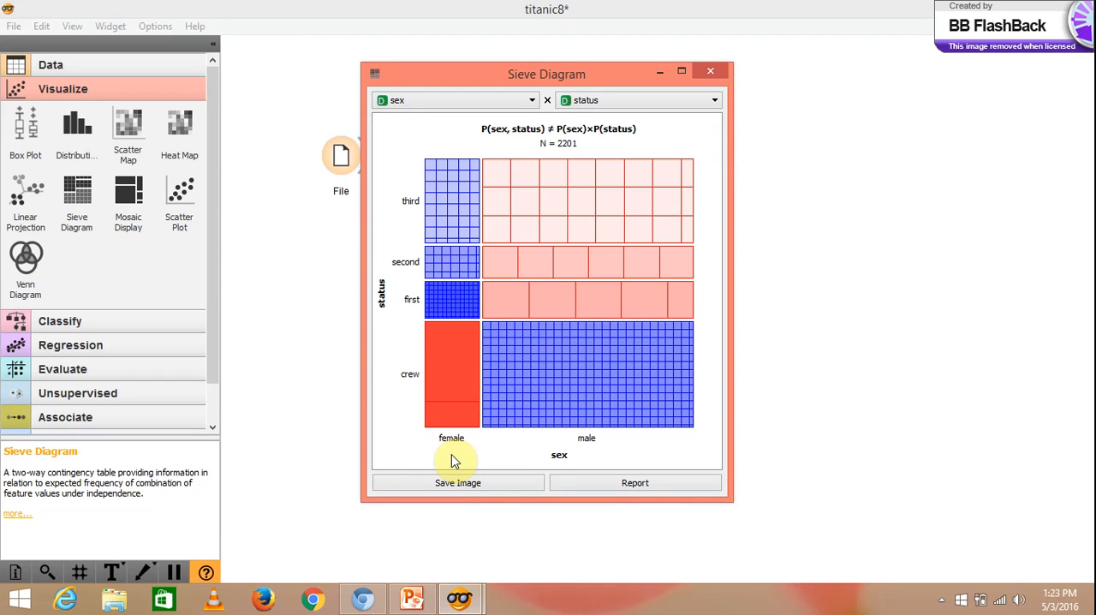
click(505, 103)
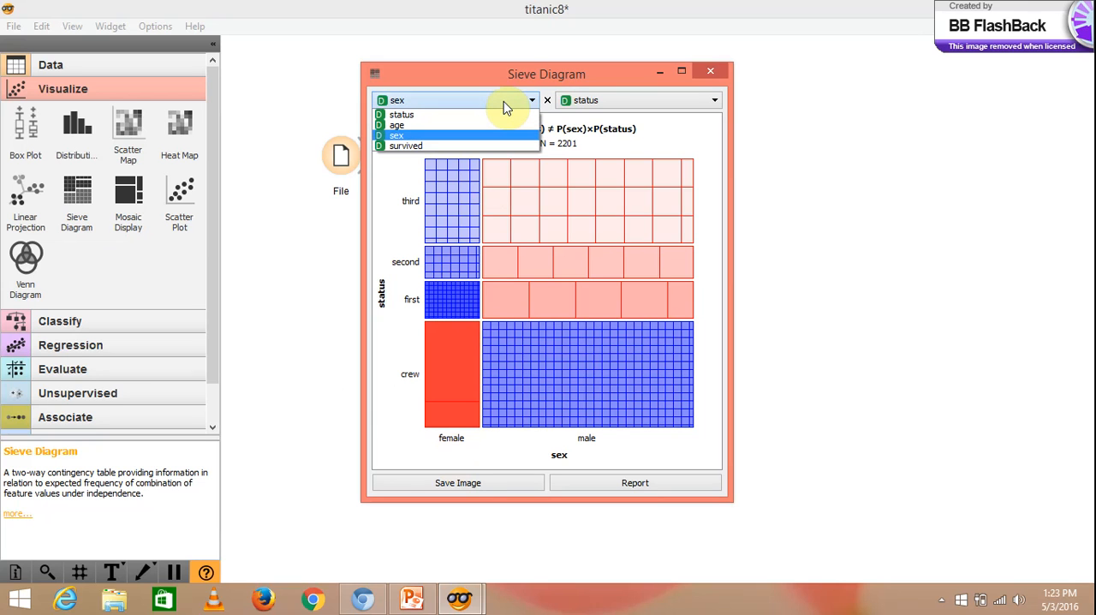
click(506, 104)
click(585, 102)
click(588, 112)
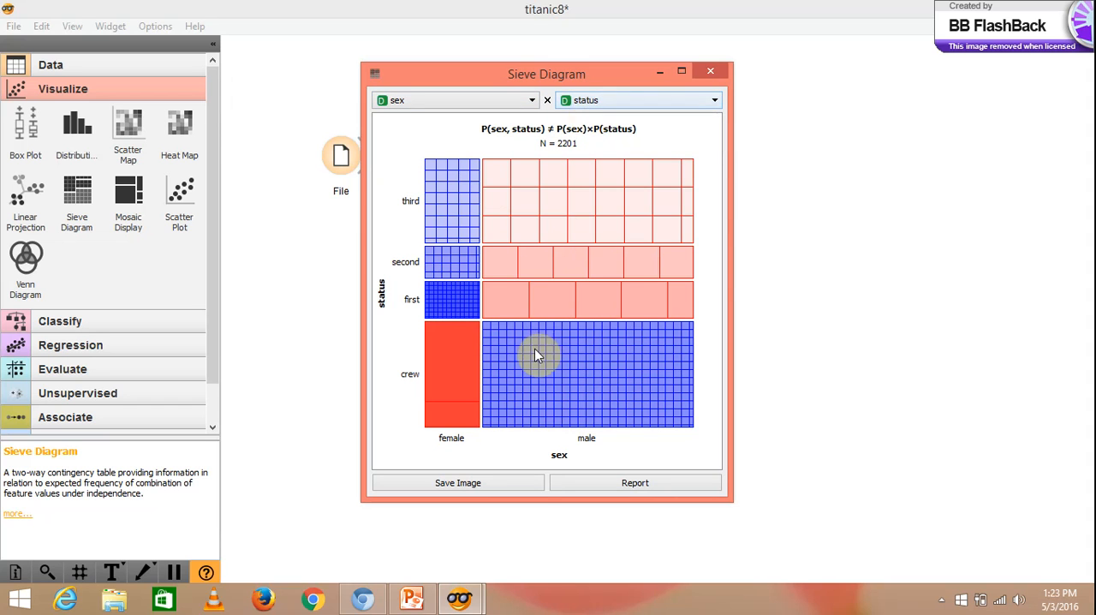
mouse_move(587, 206)
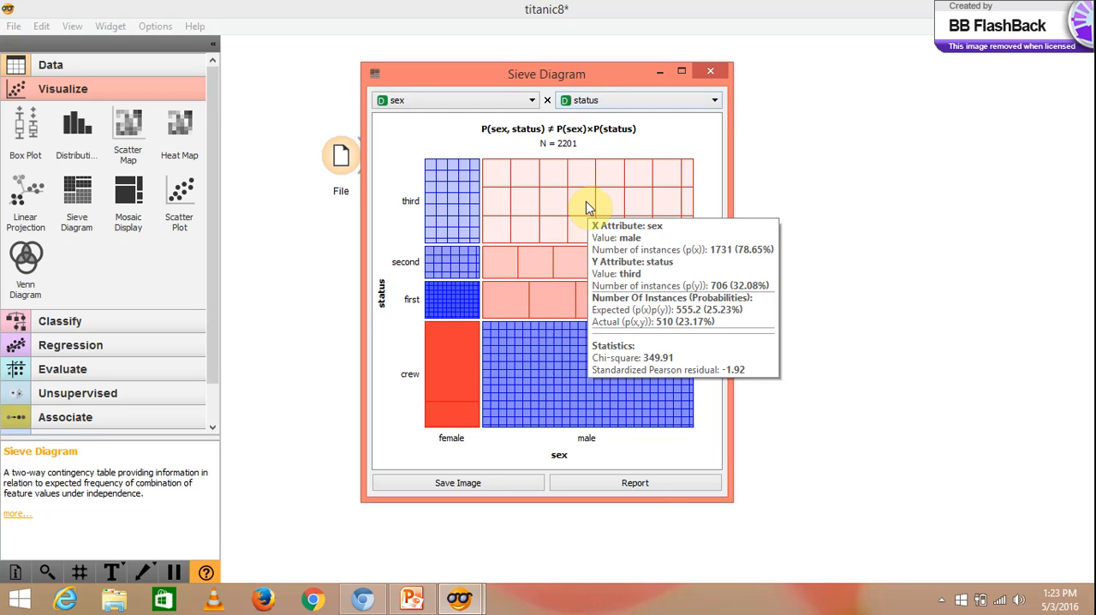
mouse_move(447, 304)
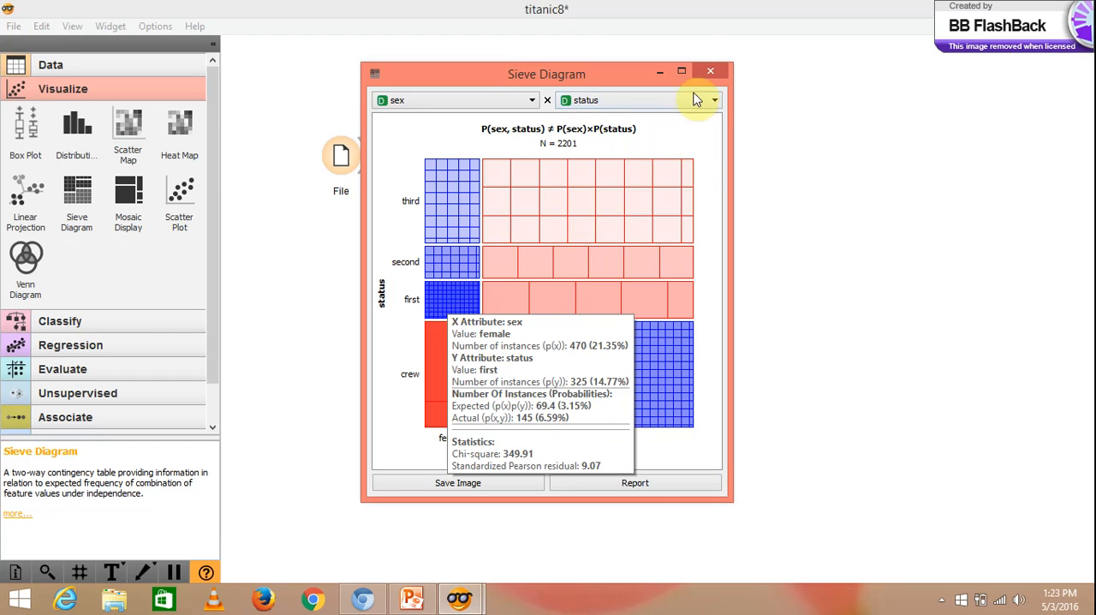
click(709, 66)
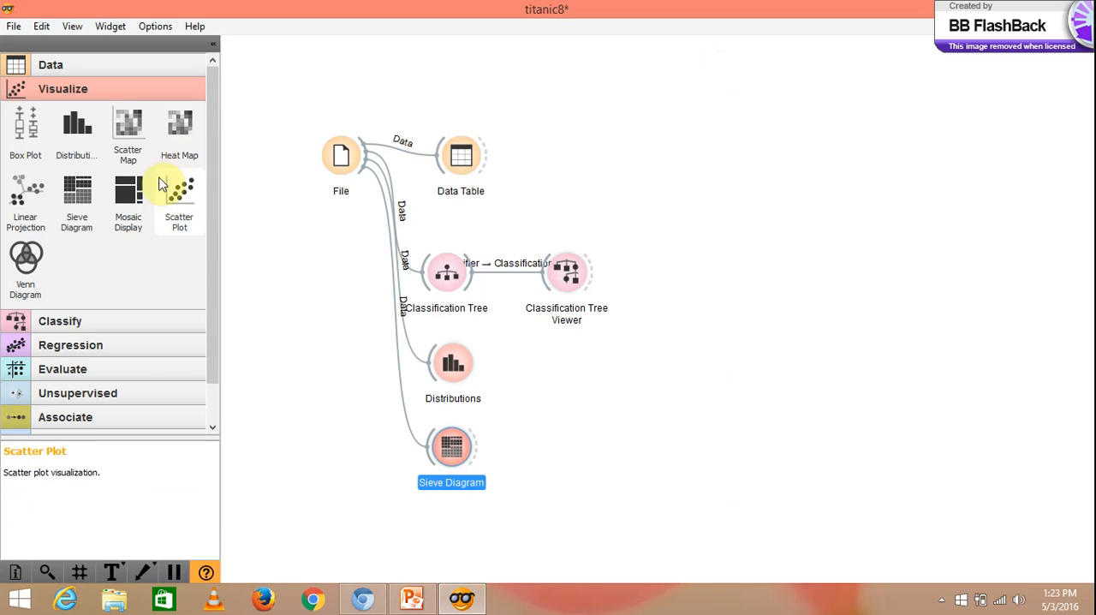
- Add a Mosaic Display widget, place it above the Data Table, and link File to it
click(142, 196)
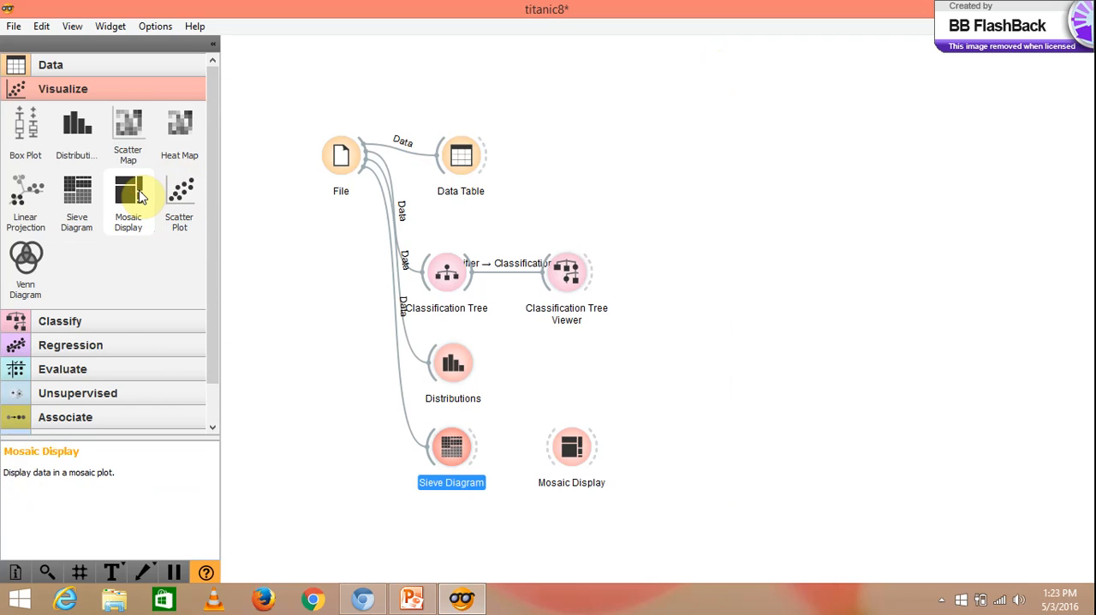
drag(571, 447, 451, 513)
drag(452, 512, 460, 69)
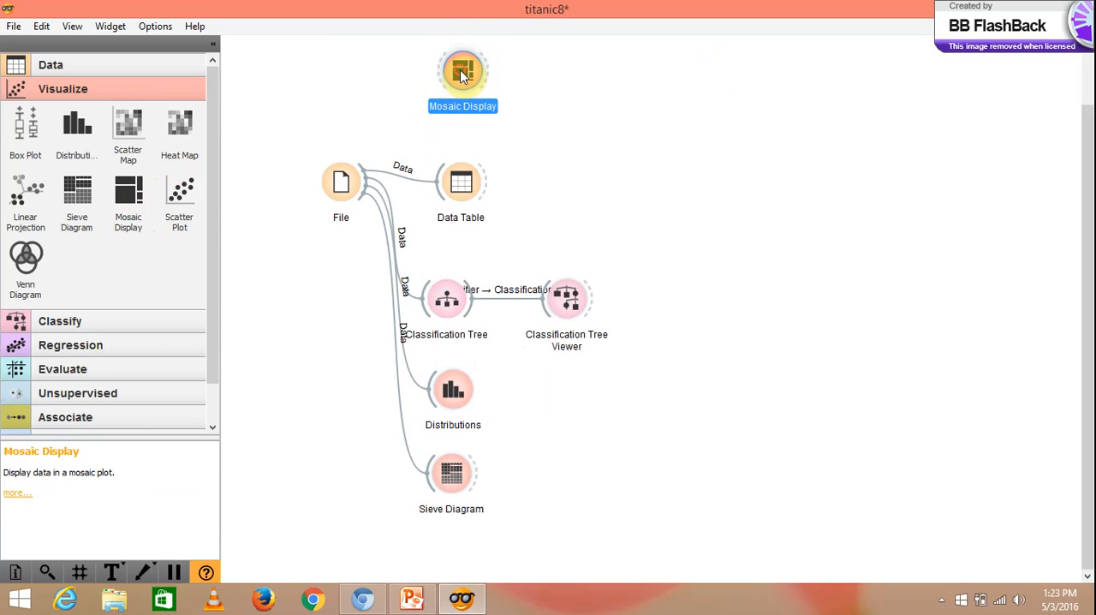
drag(364, 176, 442, 74)
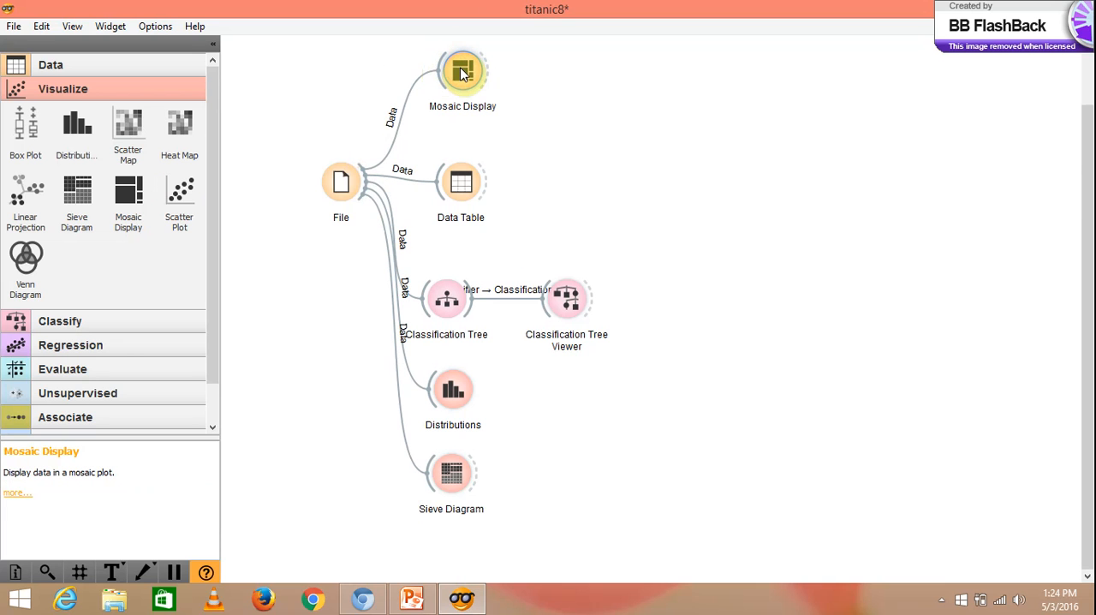
- View the mosaic plot of status, age, survived and sex in the Mosaic Display widget and close its window
double_click(460, 68)
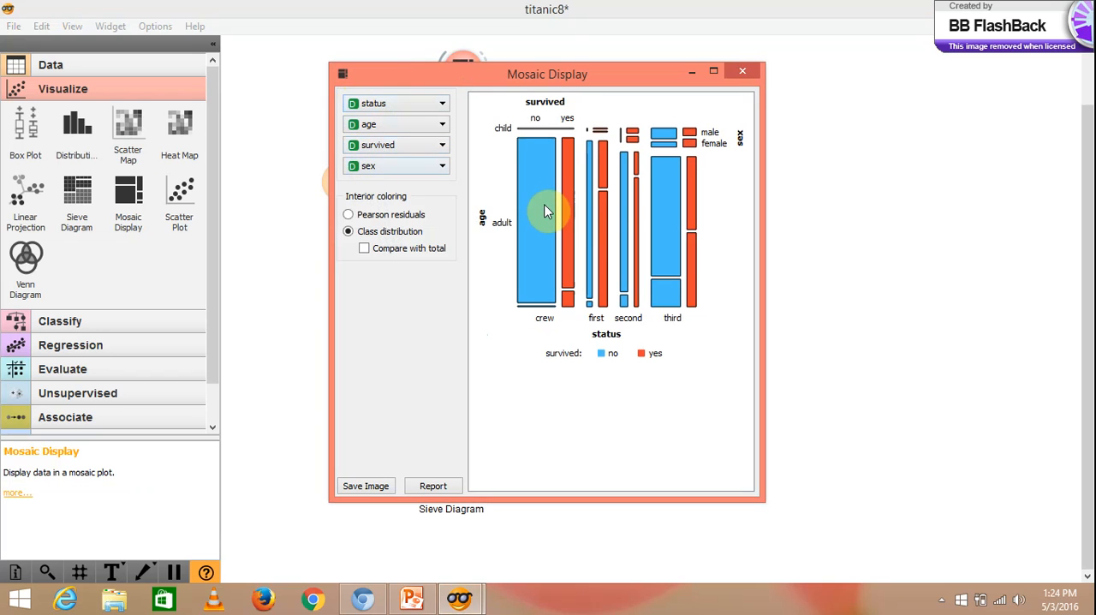
mouse_move(548, 212)
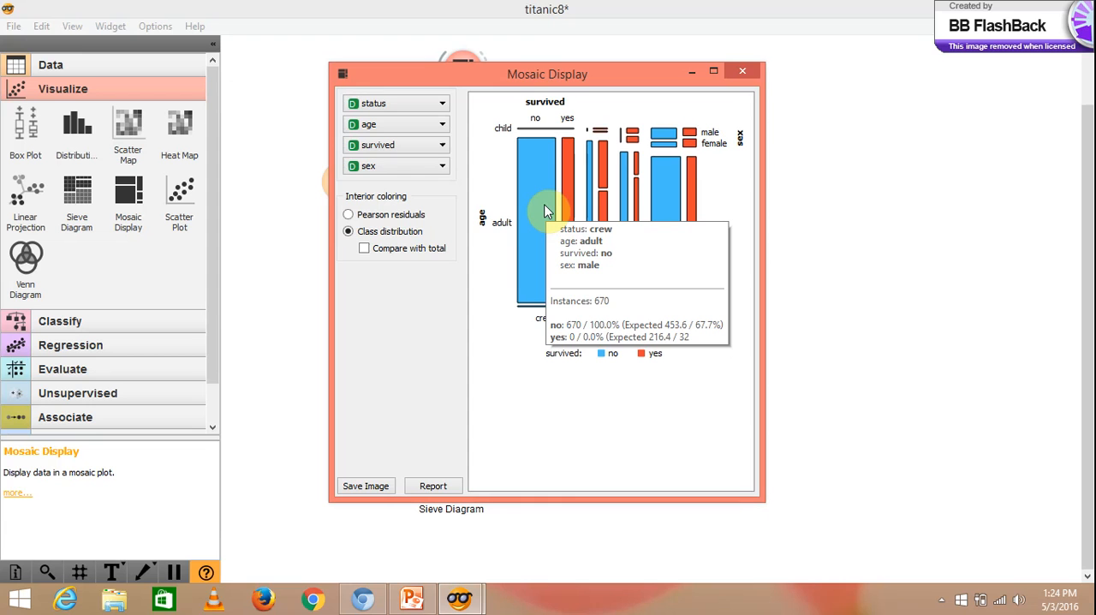
click(742, 72)
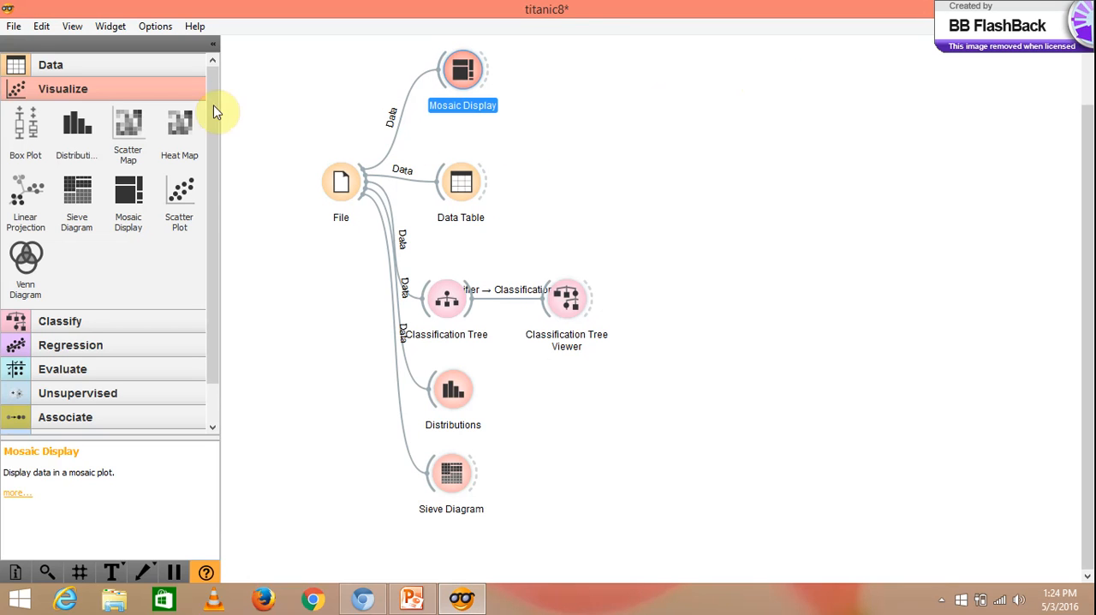
- Add a Box Plot widget from the Visualize category, place it below the Sieve Diagram, and link File to it
click(154, 92)
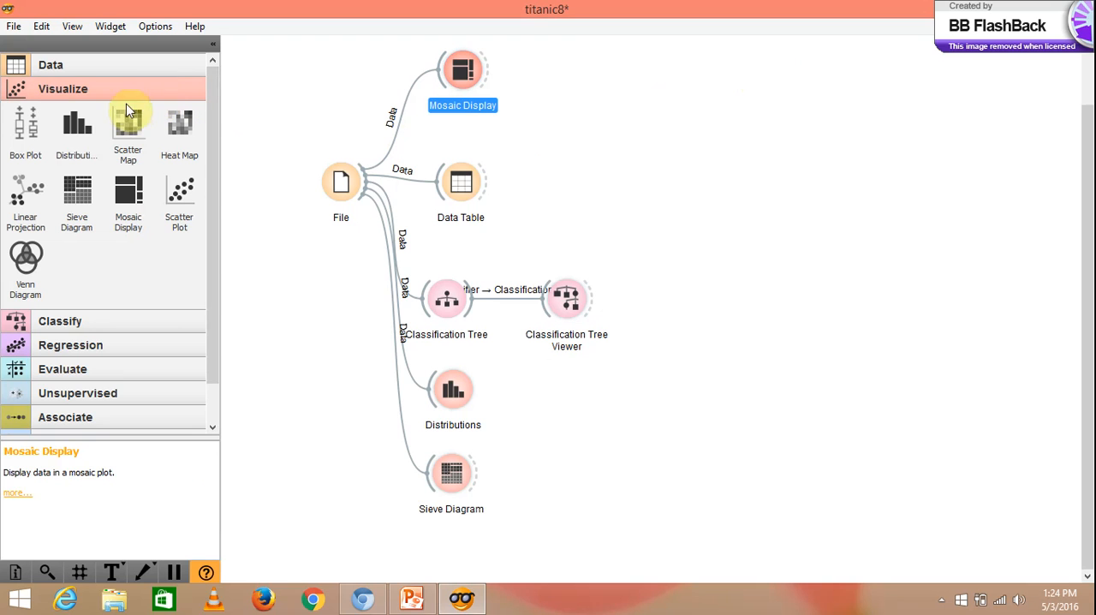
click(34, 134)
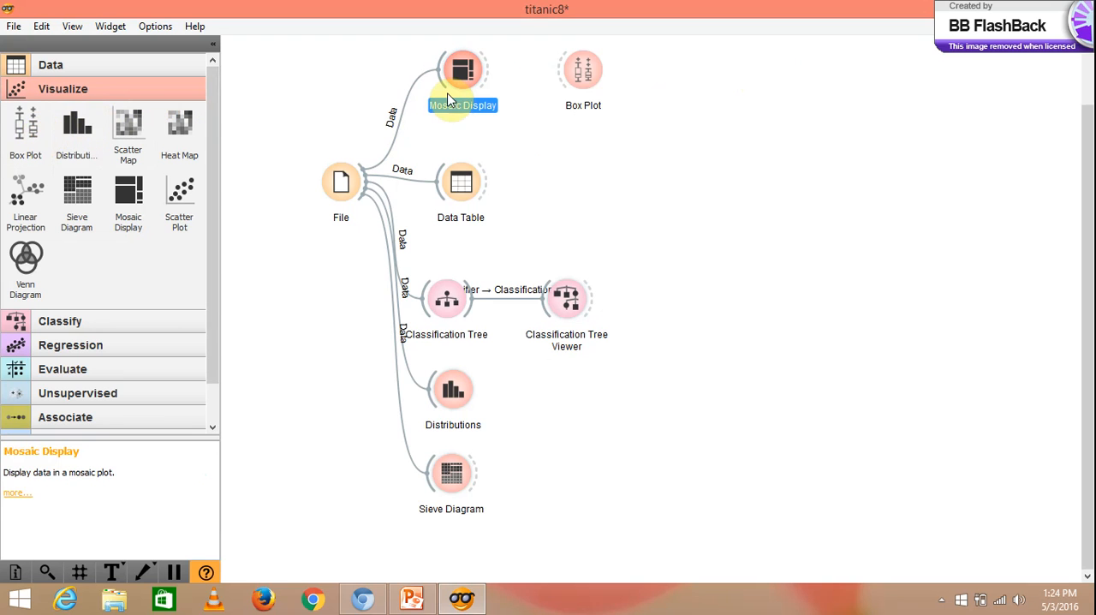
drag(577, 76, 546, 165)
drag(502, 313, 453, 552)
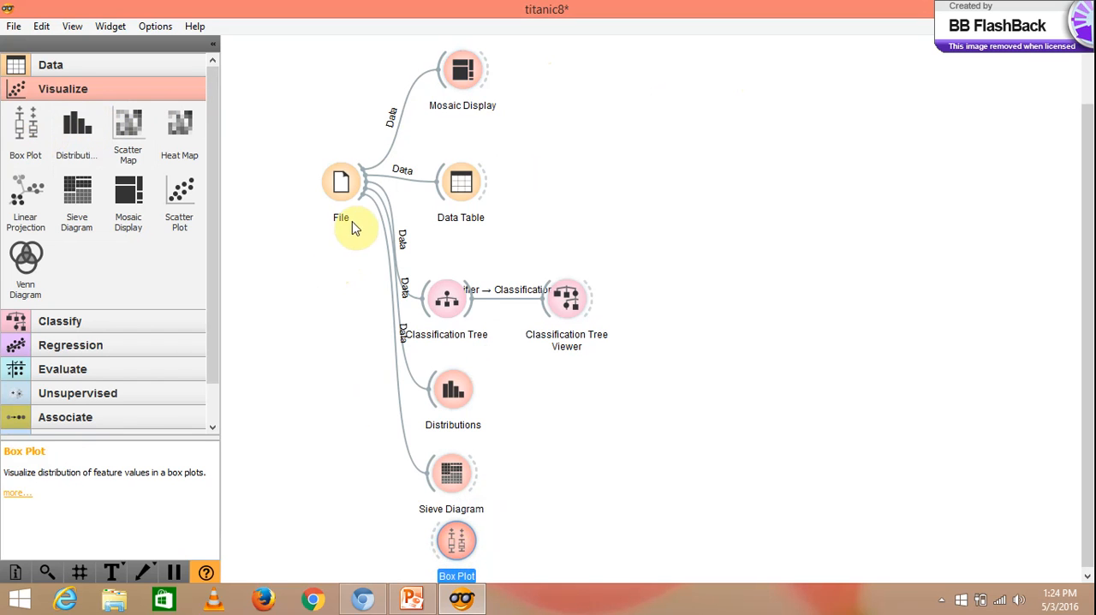
drag(360, 204, 434, 555)
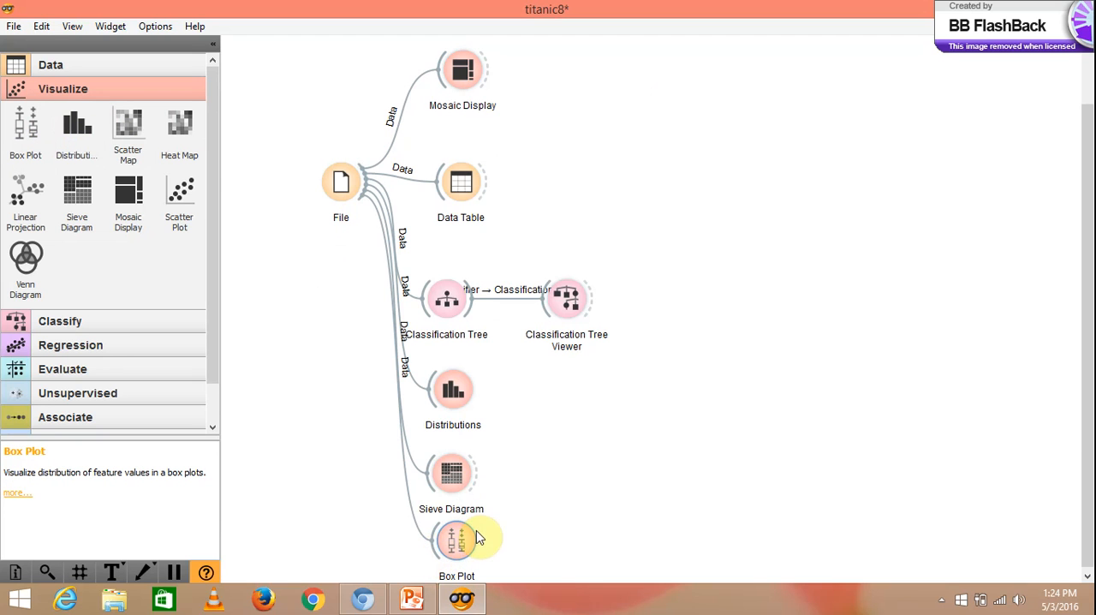
- Examine the Box Plot of status grouped by sex, including the crew and third-class shares for females and males, and close its window
click(461, 540)
double_click(461, 540)
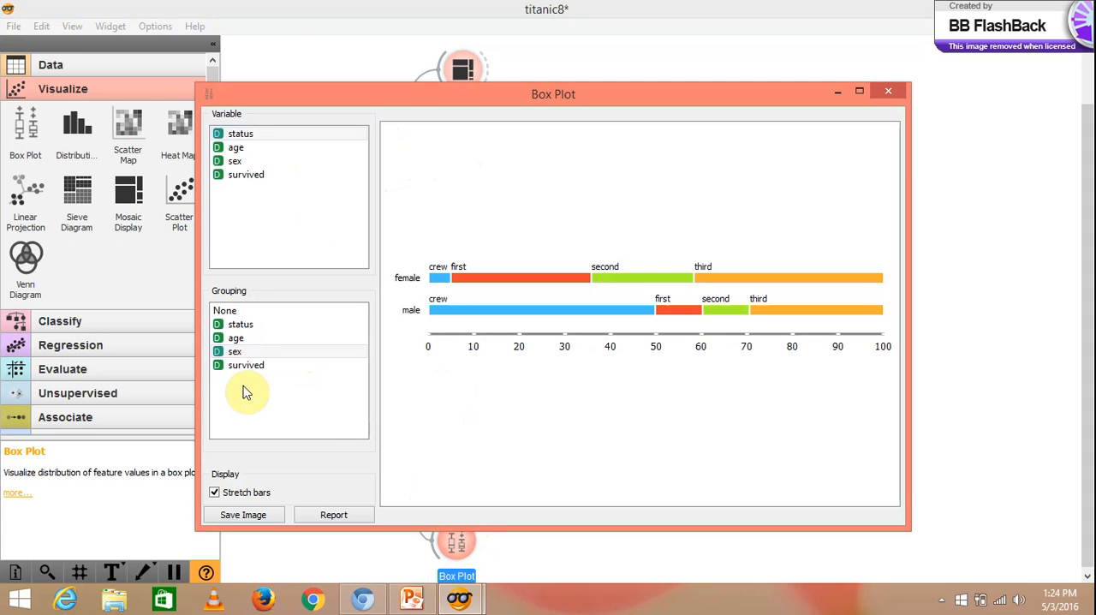
click(243, 353)
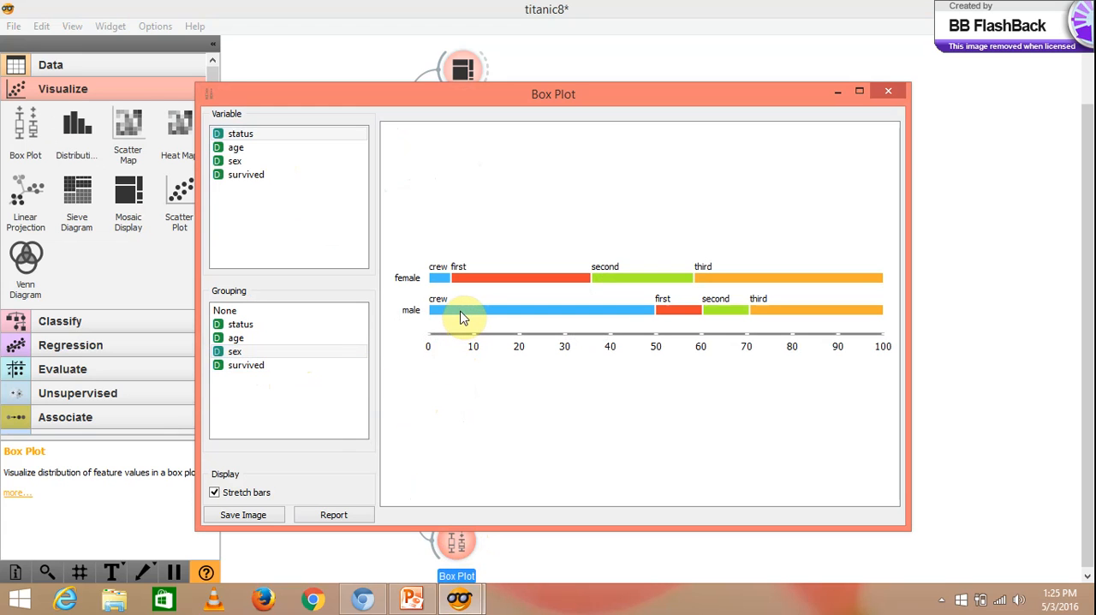
mouse_move(461, 317)
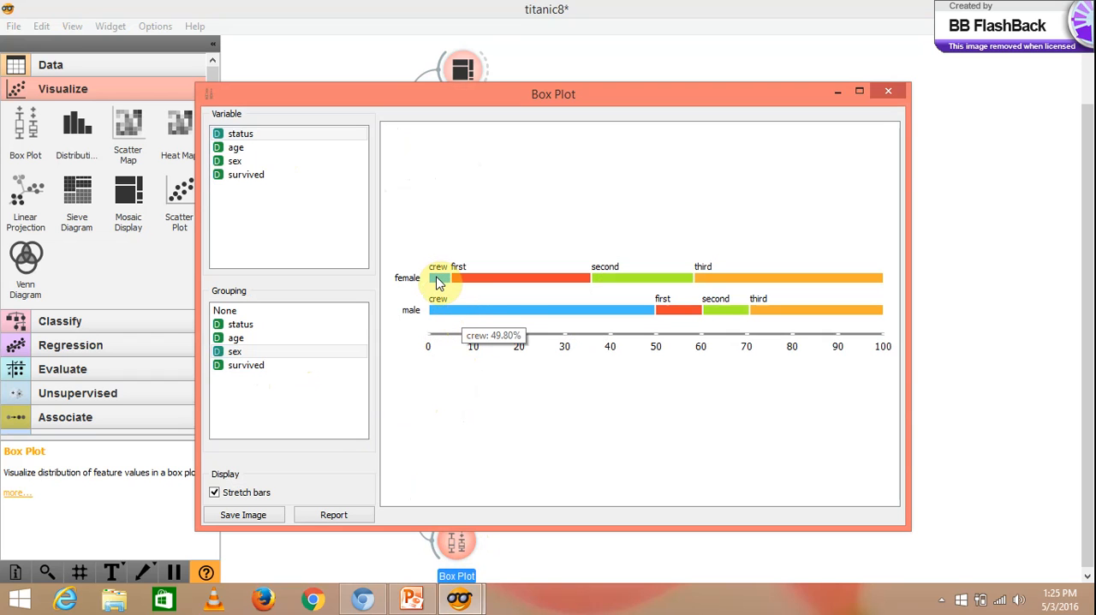
mouse_move(439, 283)
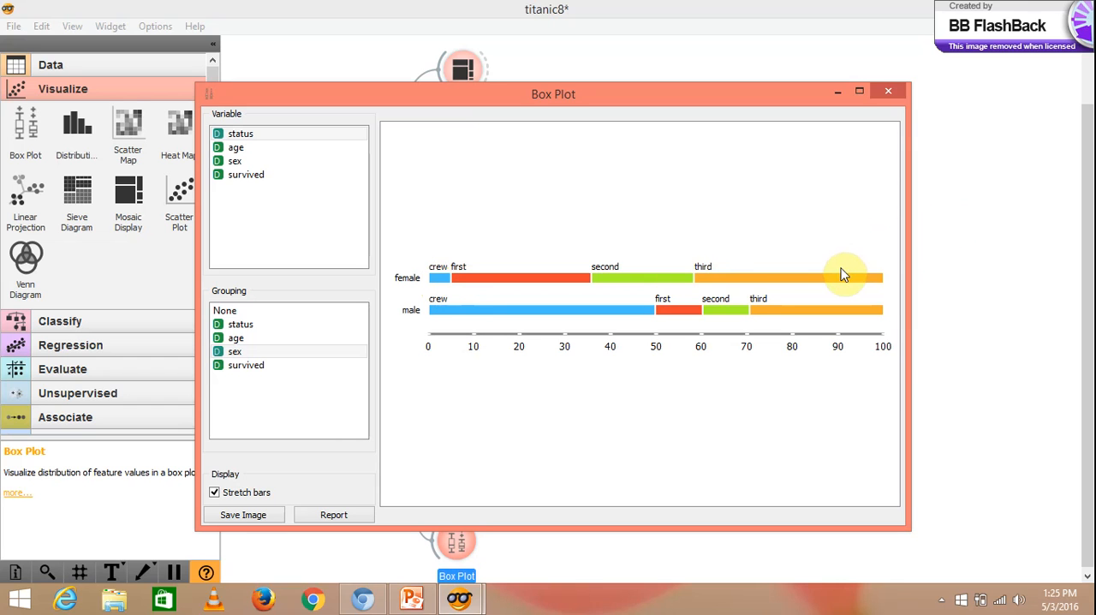
mouse_move(837, 275)
mouse_move(826, 312)
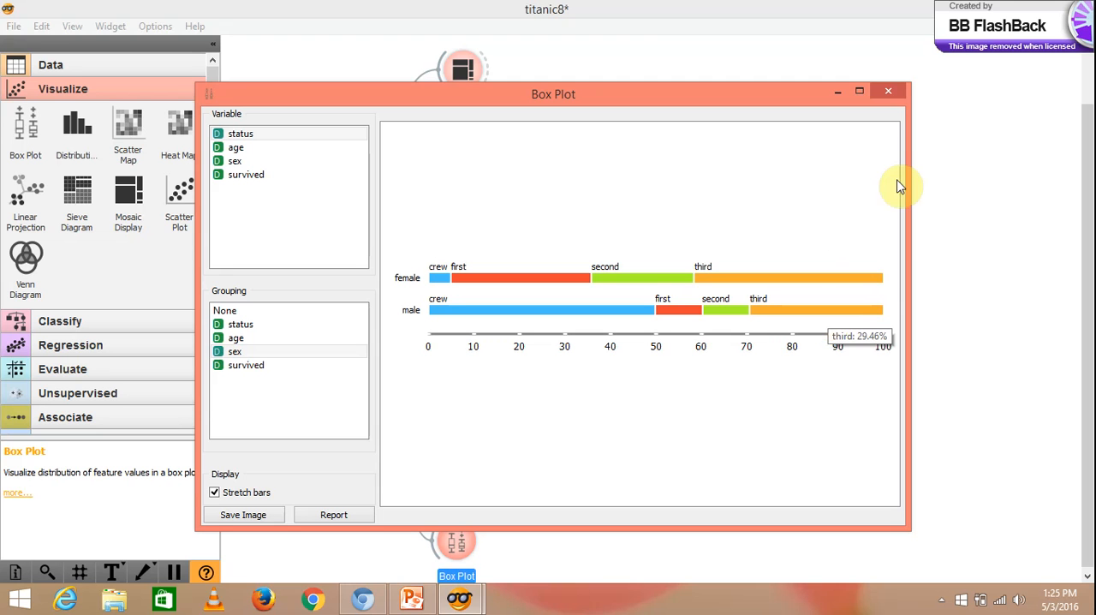
click(890, 93)
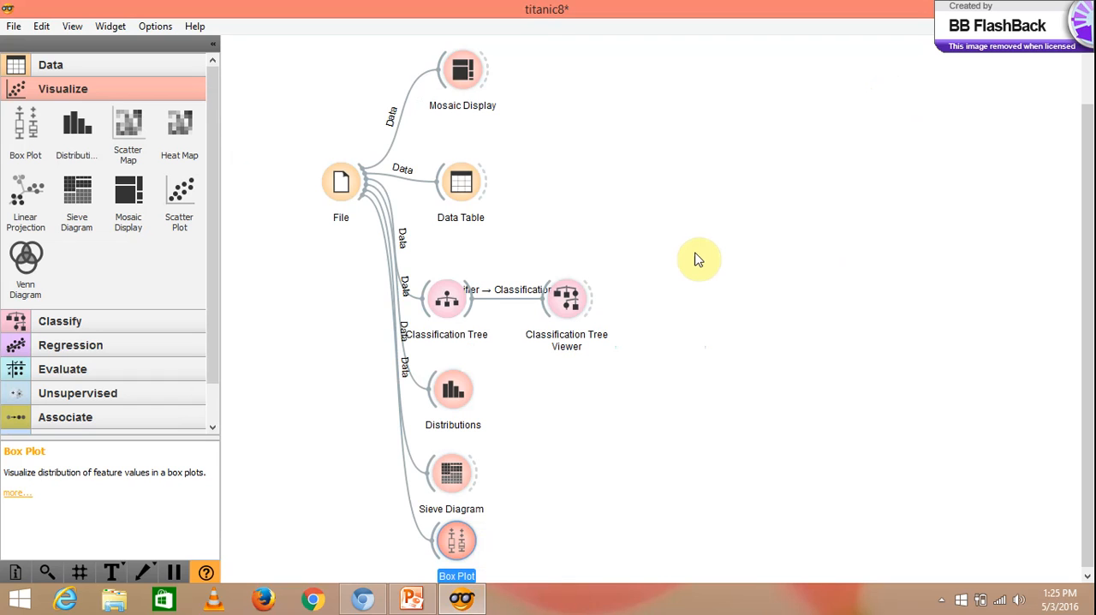
- Review the File widget's loaded data set and its list of available files, keeping titanic.tab, and close its window
double_click(344, 189)
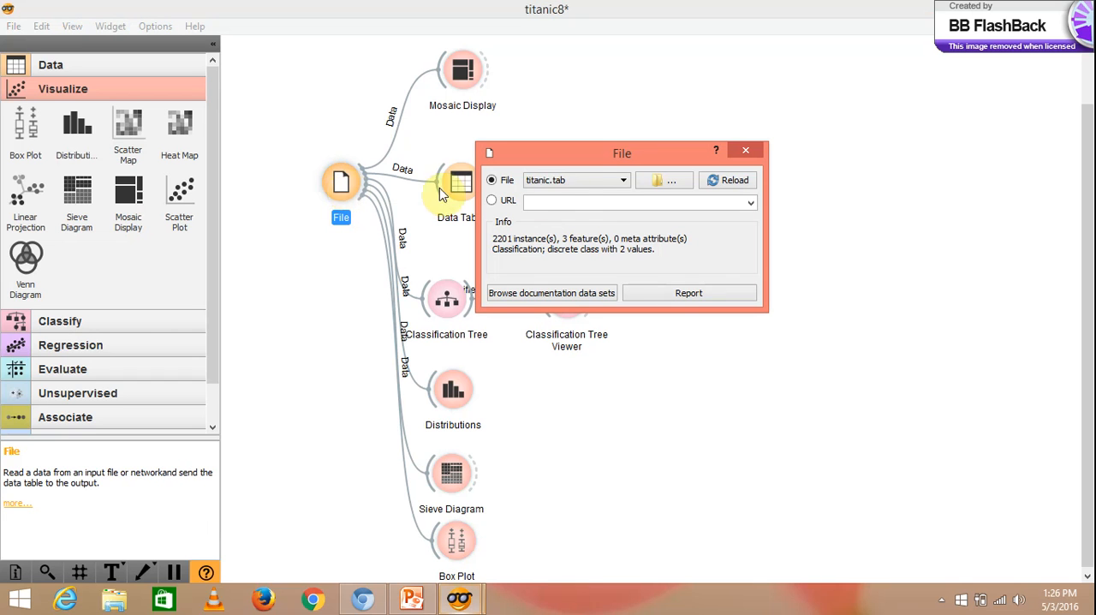
click(588, 180)
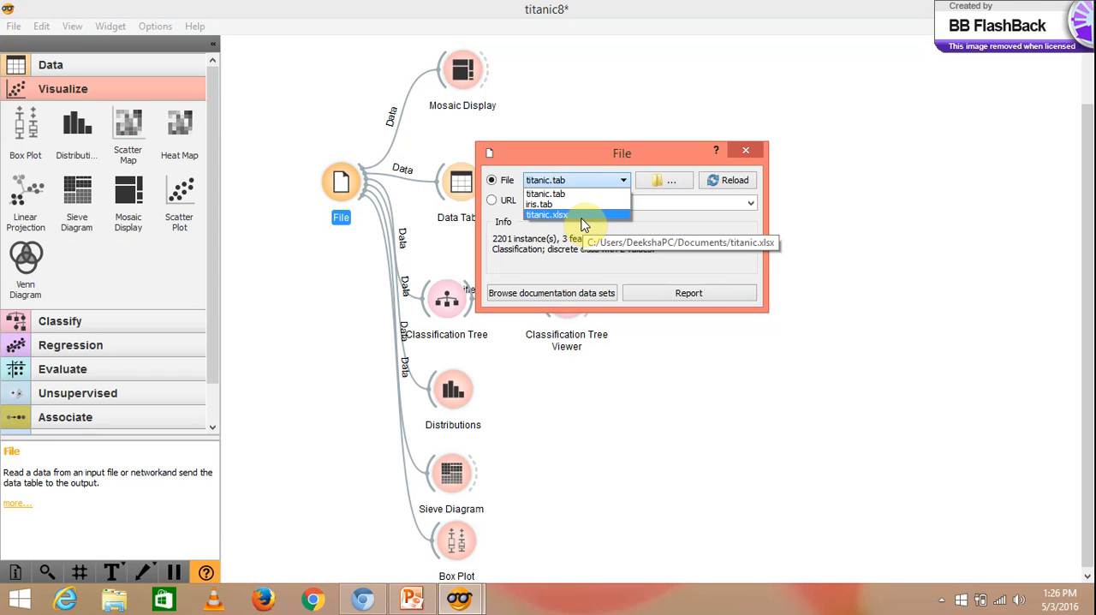
click(742, 151)
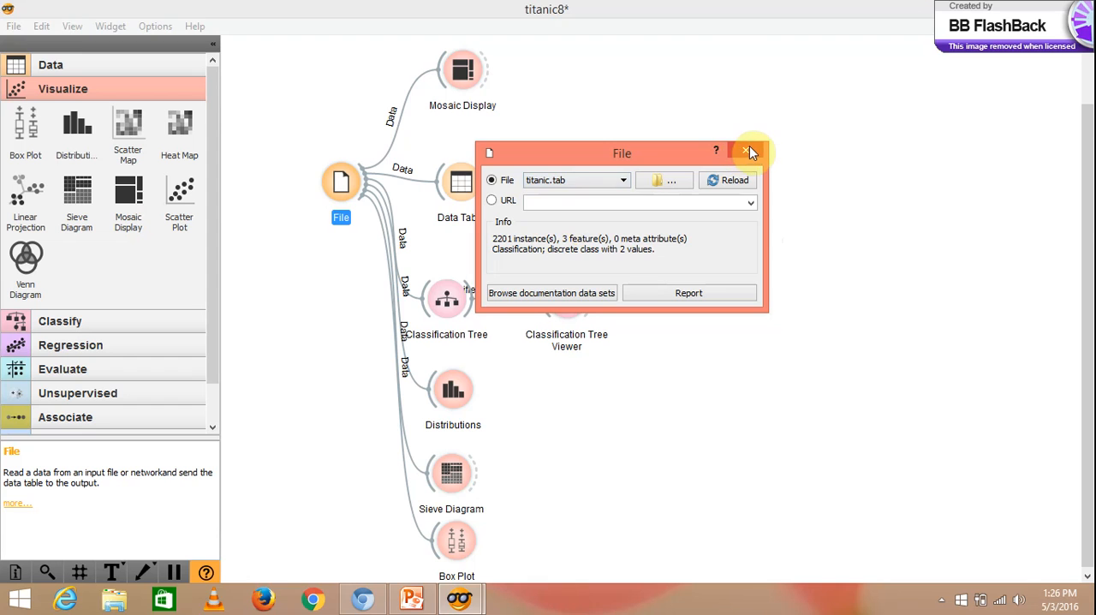
click(749, 151)
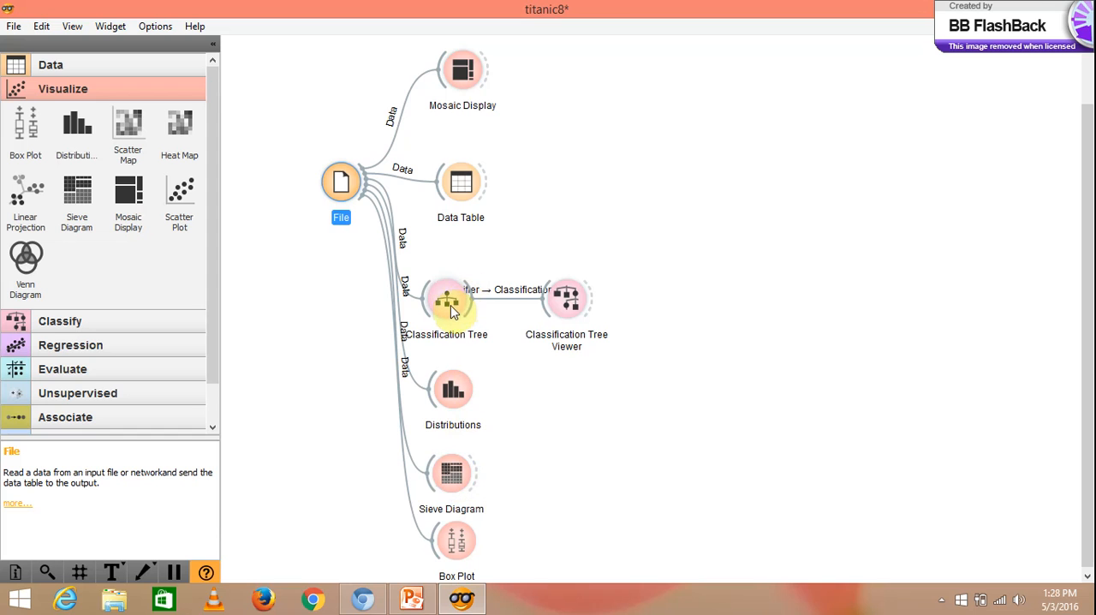
- Switch to the ORANGE.pptx presentation in PowerPoint and start the slide show from the Advantages slide
mouse_move(452, 310)
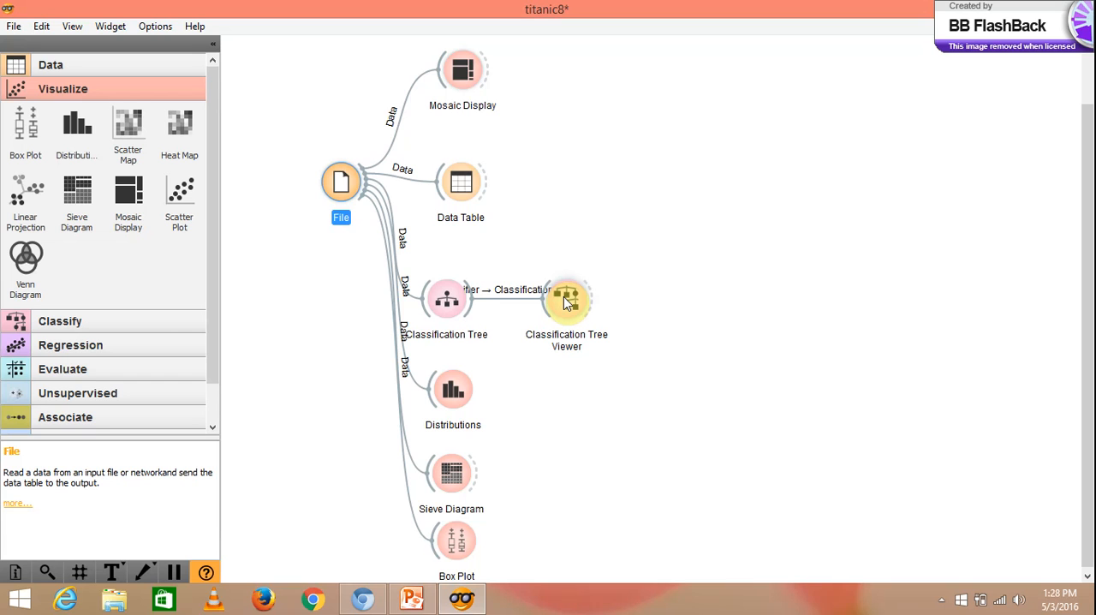
click(409, 599)
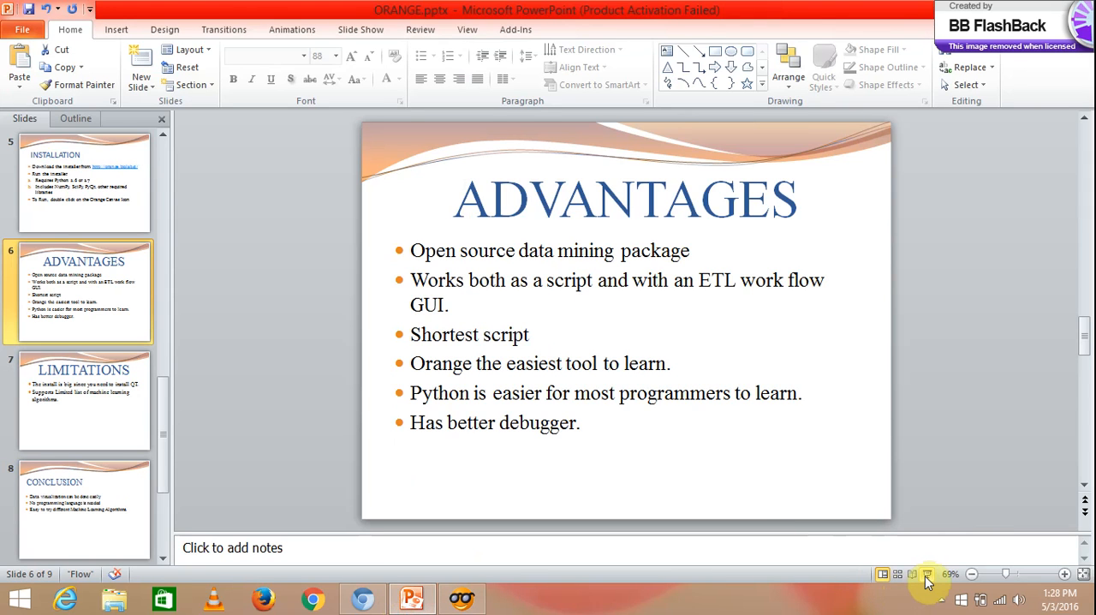
click(927, 575)
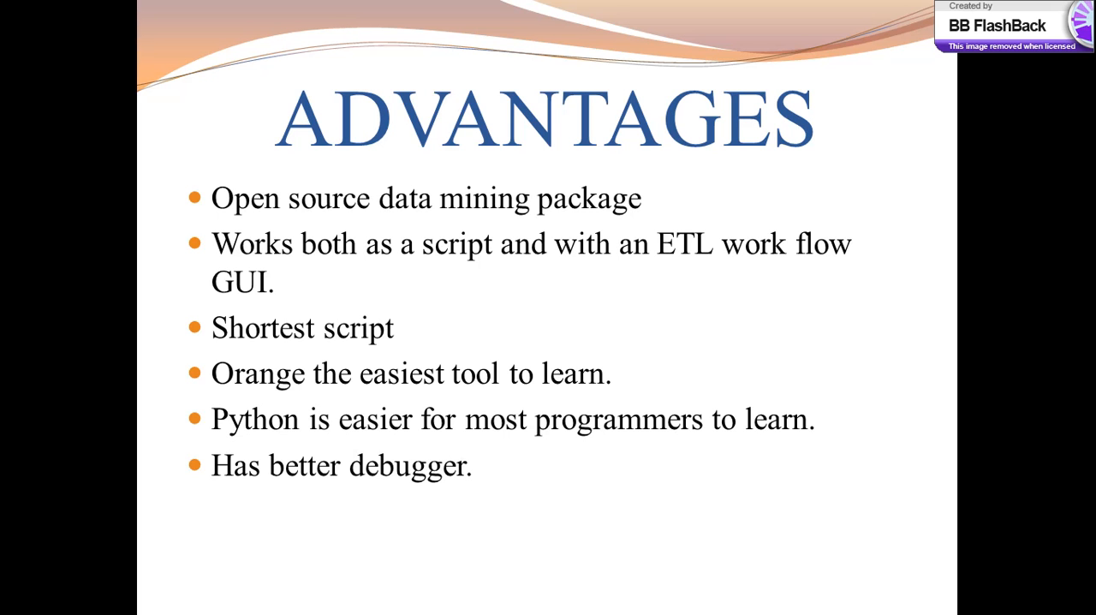